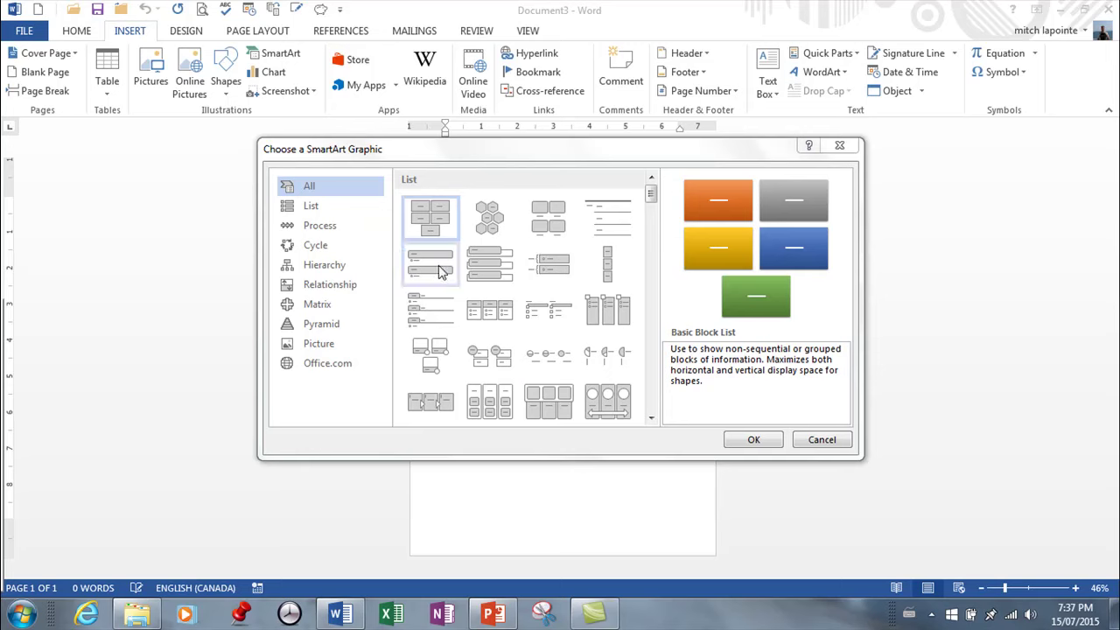
# - Compare the List, Process, Cycle and Hierarchy layout categories in the SmartArt gallery
pyautogui.click(313, 207)
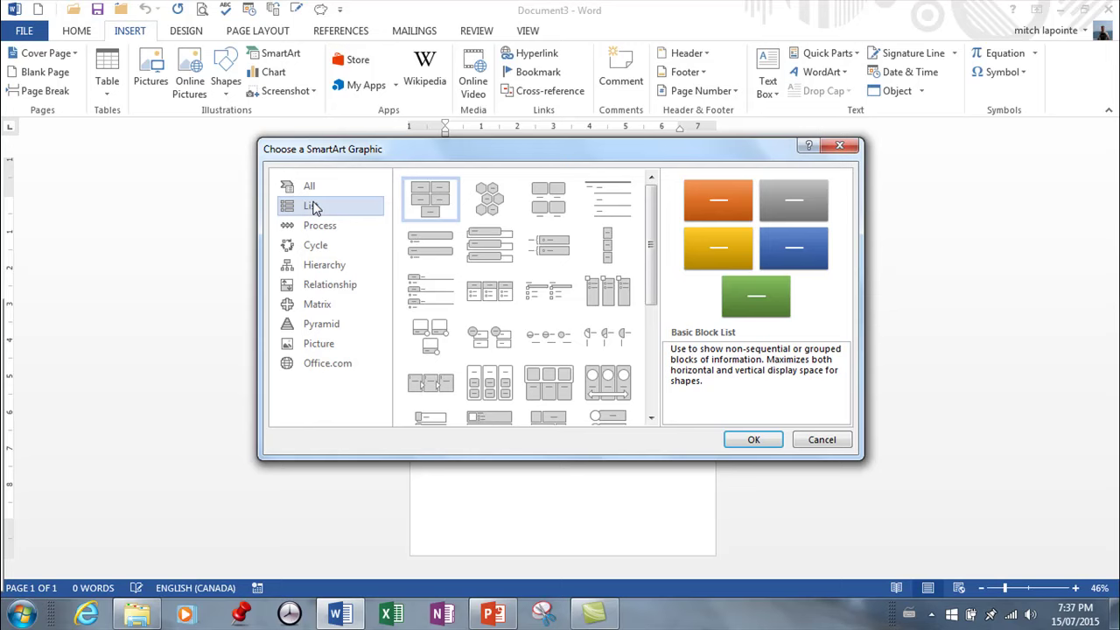
pyautogui.click(332, 229)
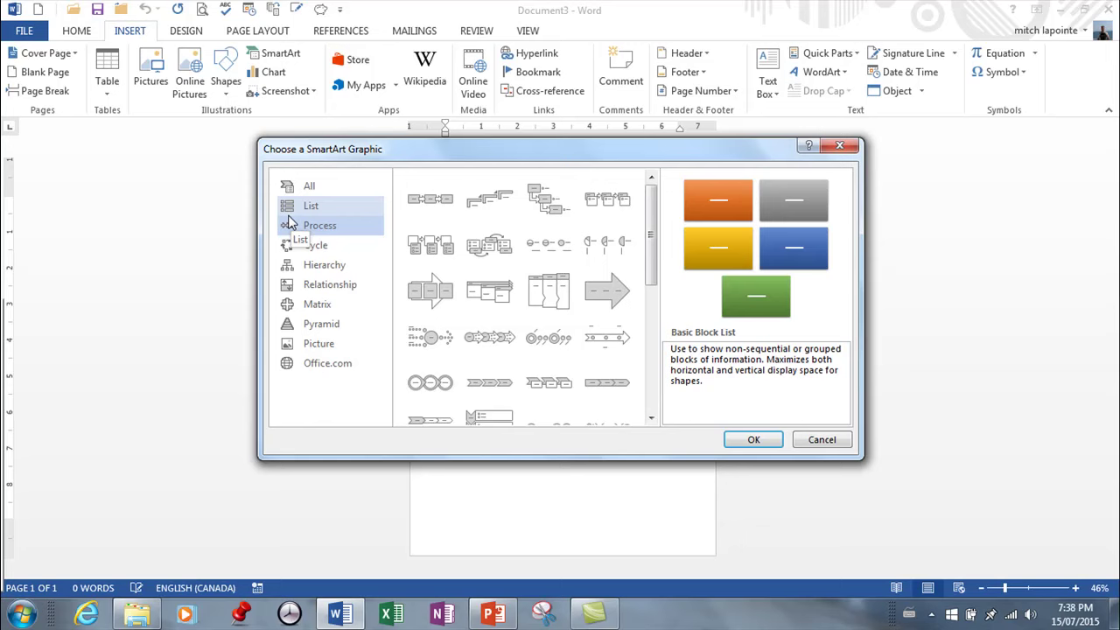
pyautogui.click(286, 224)
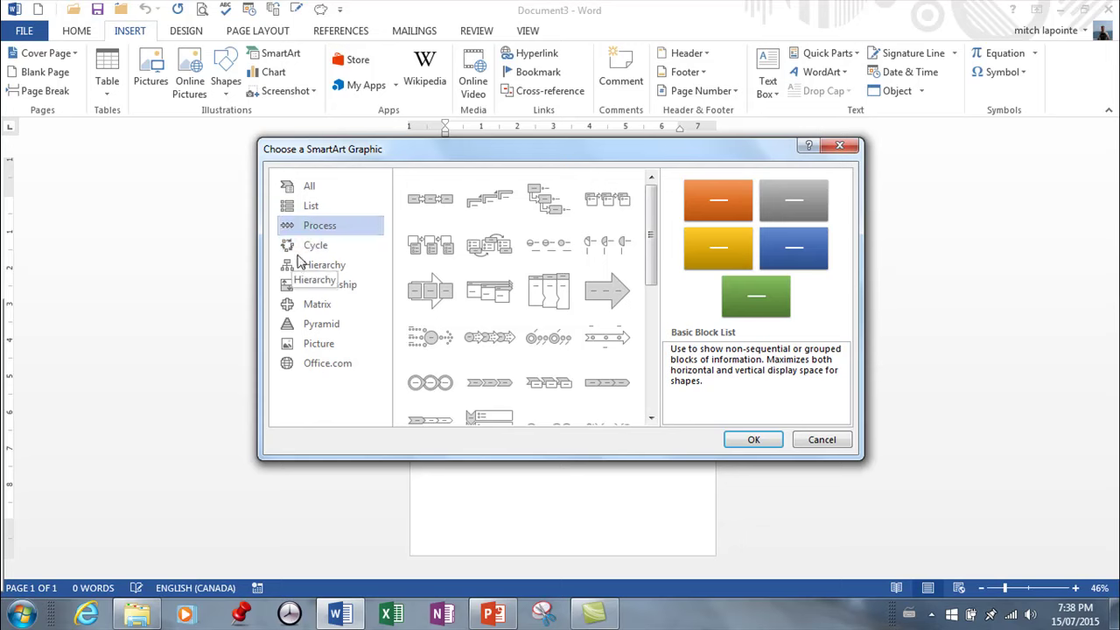
pyautogui.click(315, 245)
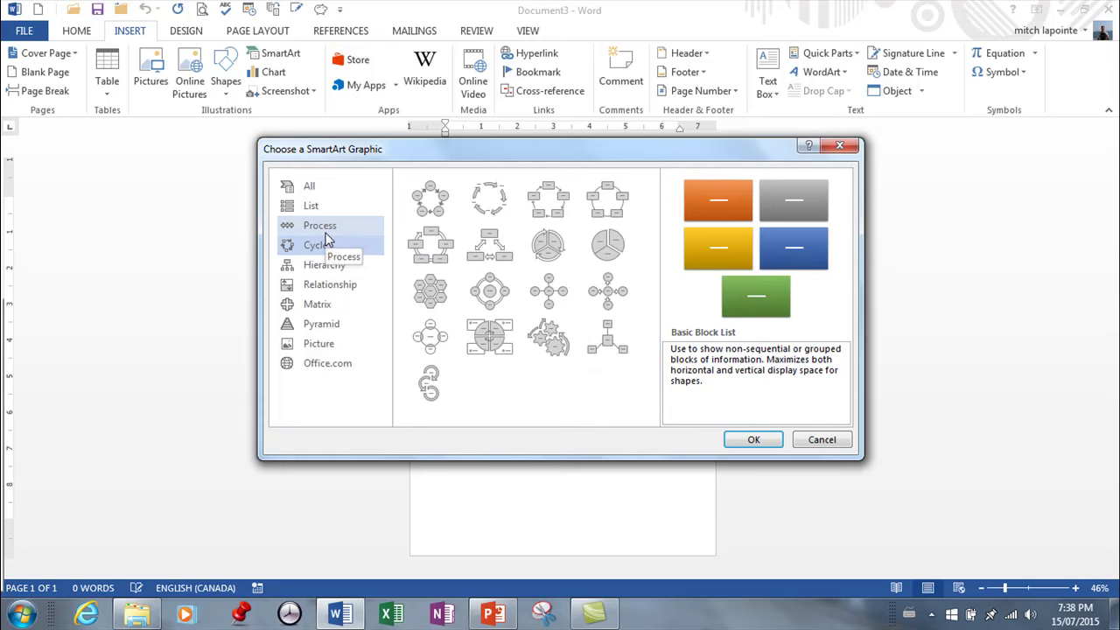
pyautogui.click(322, 266)
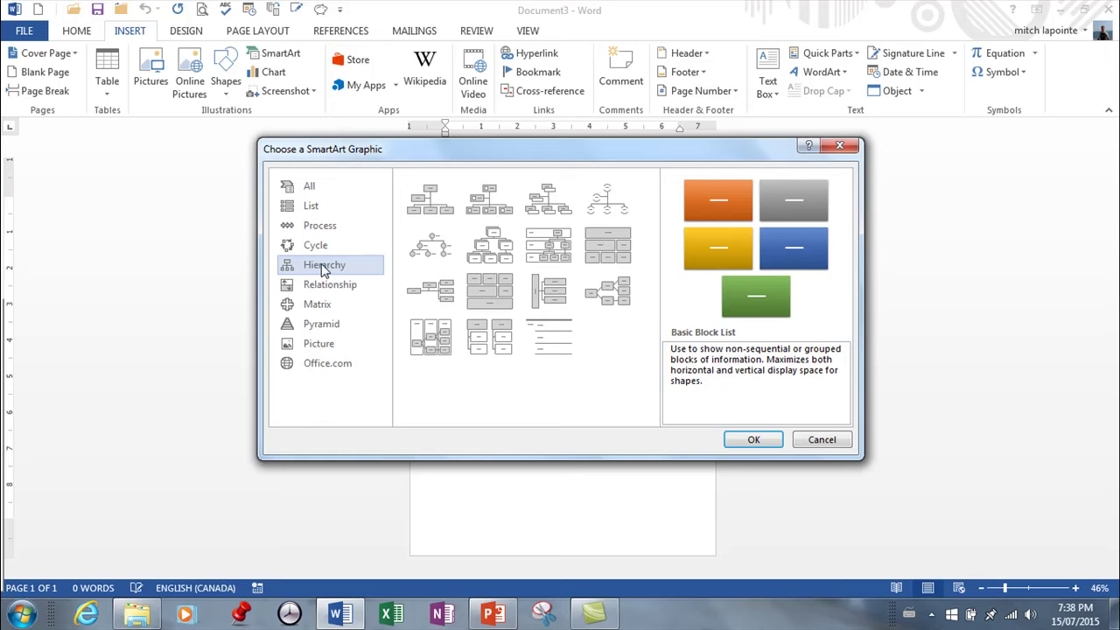
# - Step through the Relationship, Matrix and Pyramid categories, ending on the Picture layouts
pyautogui.click(327, 289)
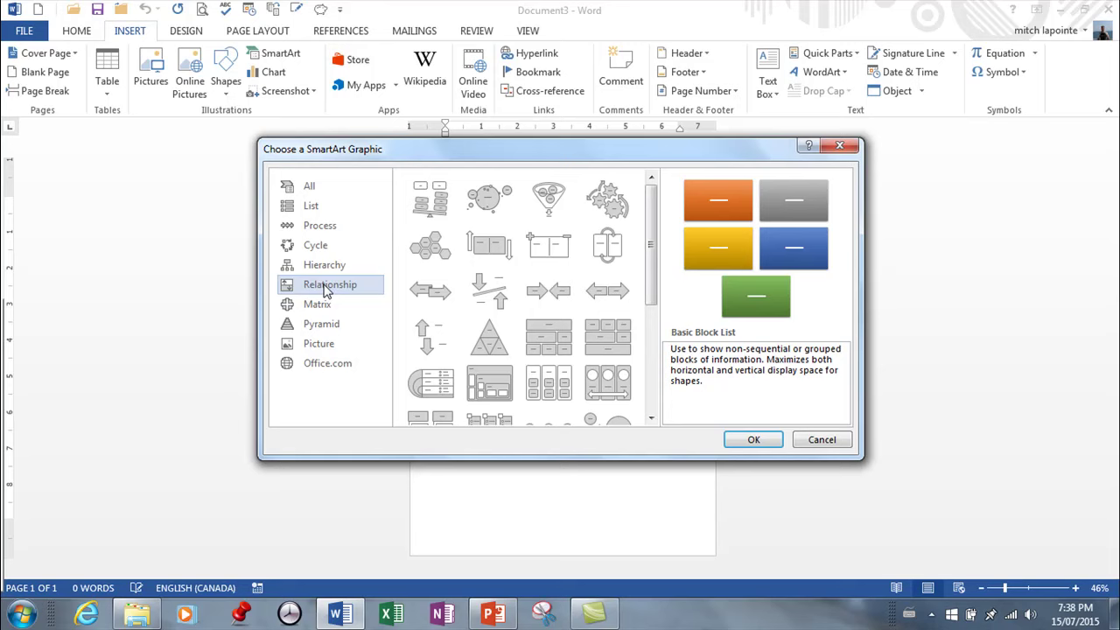
pyautogui.click(317, 306)
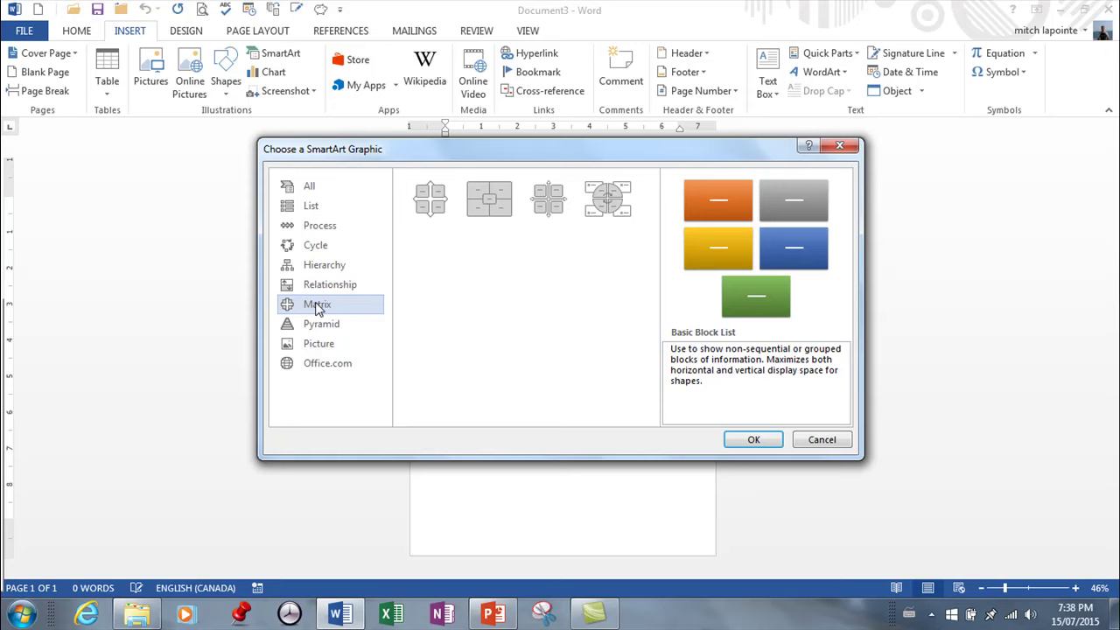
pyautogui.click(318, 325)
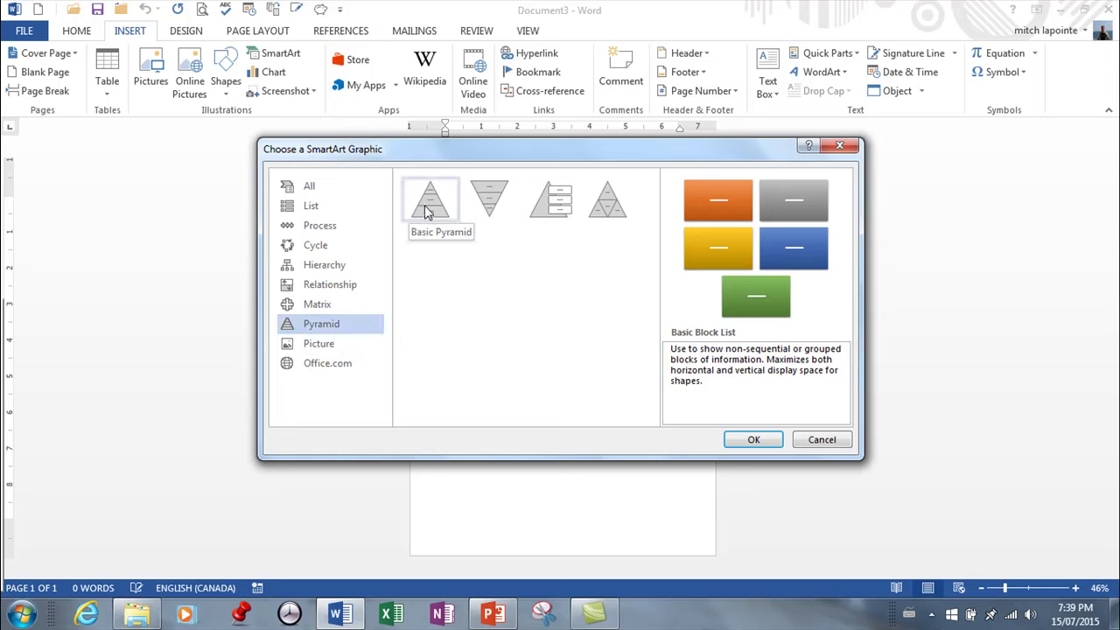
pyautogui.click(331, 344)
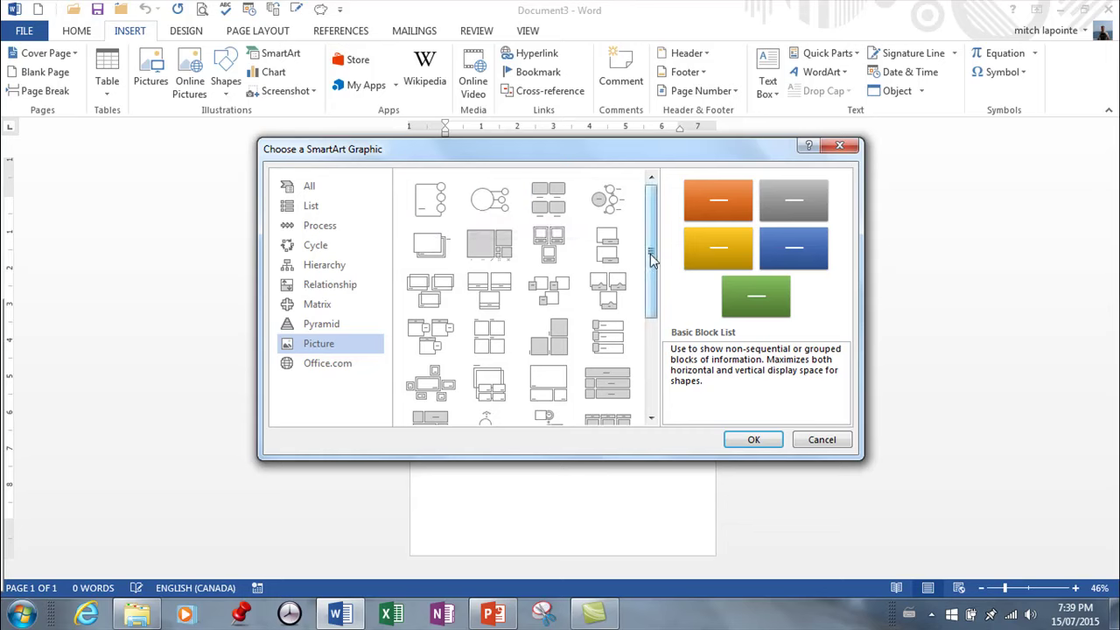
# - Scroll the Picture layouts and insert Vertical Picture Accent List onto the page
pyautogui.moveTo(653, 252); pyautogui.dragTo(651, 280)
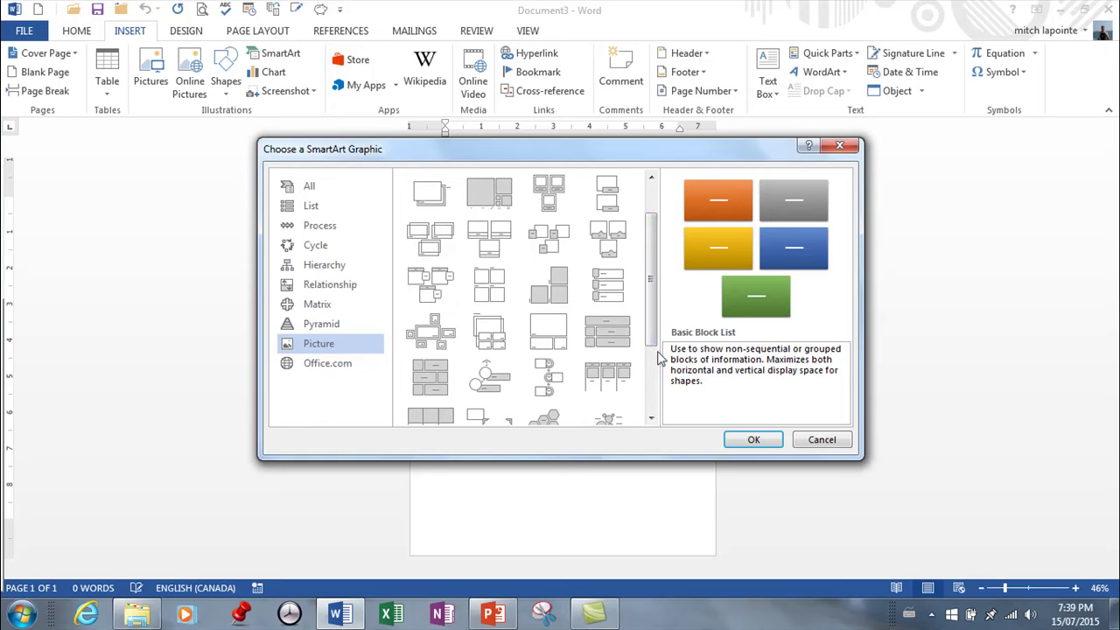
pyautogui.moveTo(662, 283); pyautogui.dragTo(655, 351)
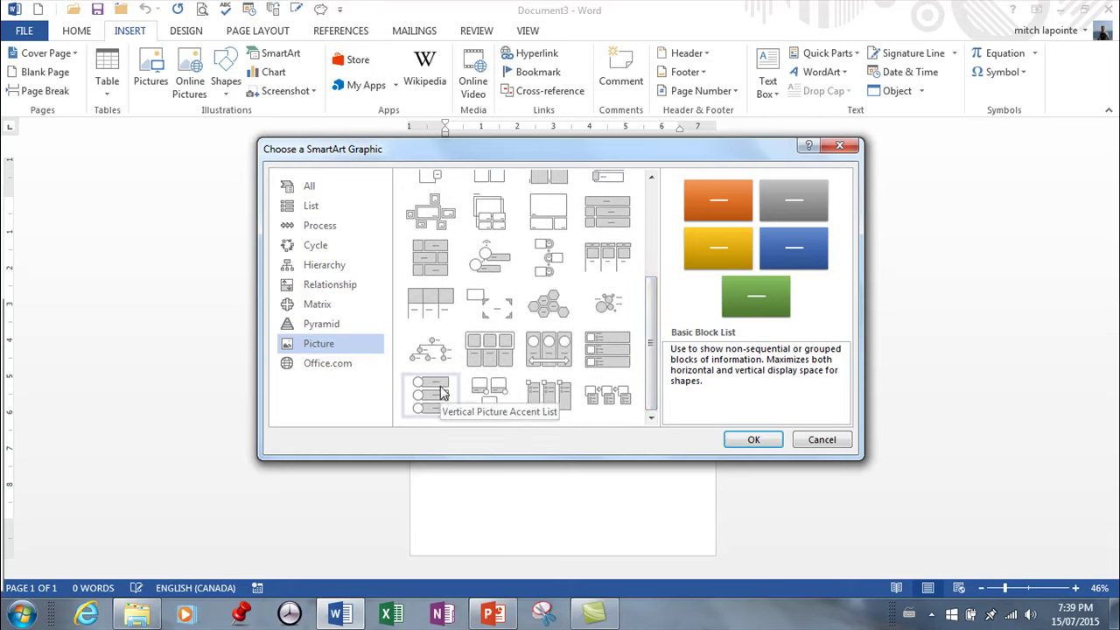
pyautogui.click(561, 352)
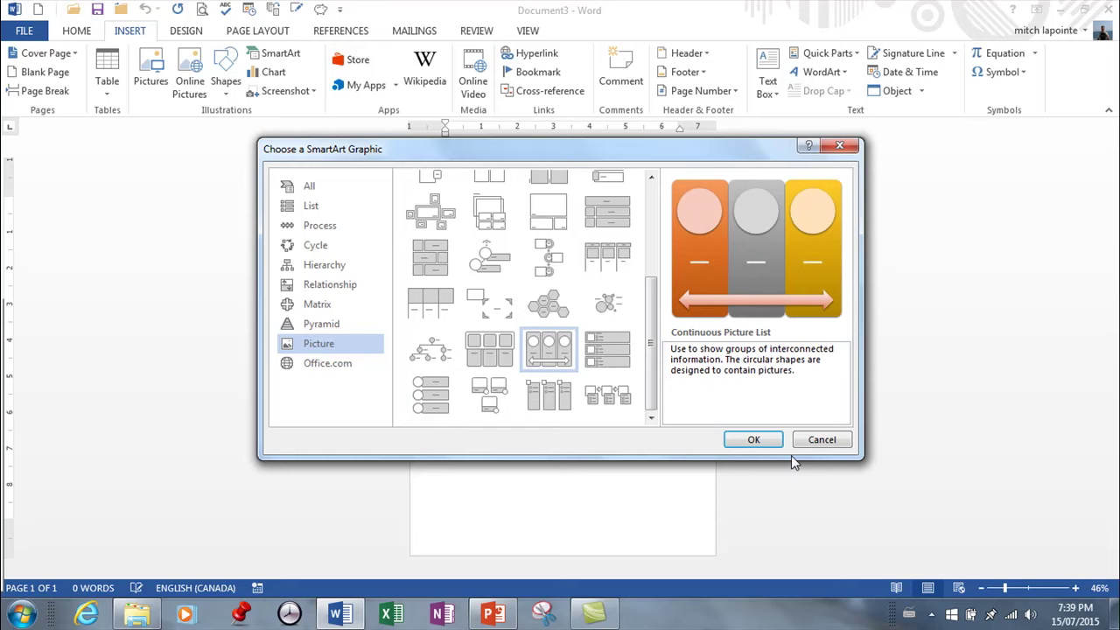
pyautogui.click(431, 396)
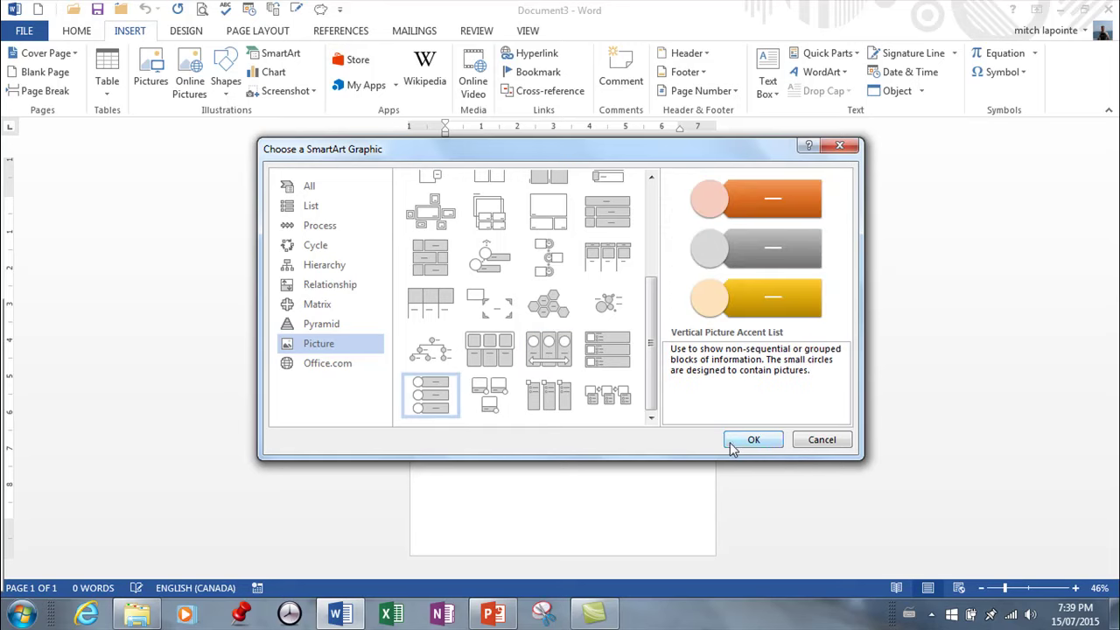
pyautogui.click(750, 441)
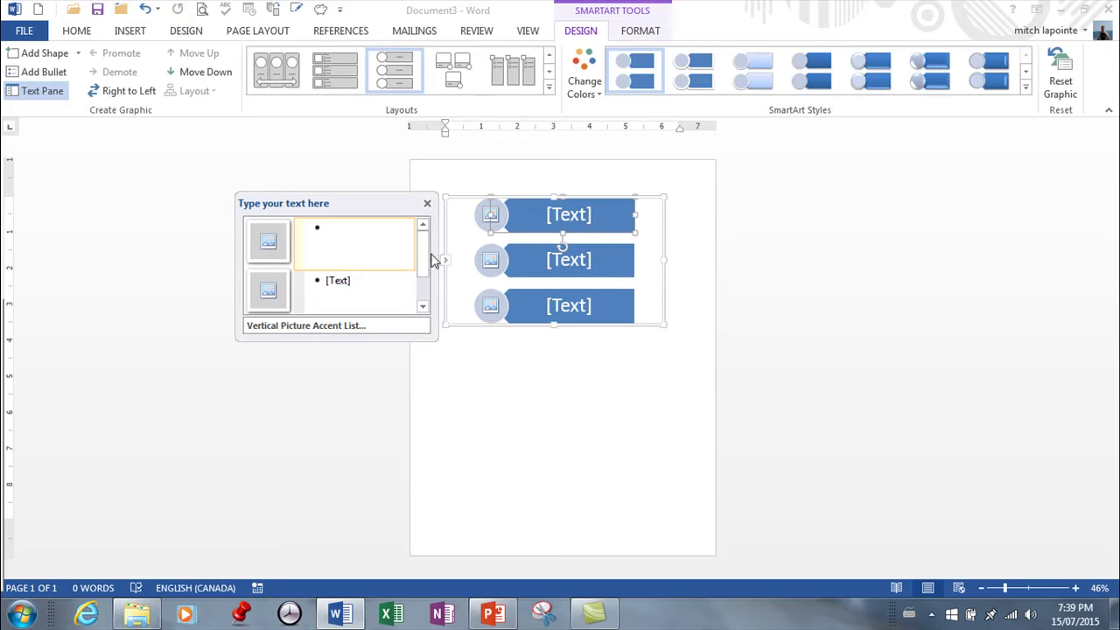
# - Add a fourth and a fifth bar and drag the corner handle to enlarge the graphic
pyautogui.scroll(-2, 419, 266)
pyautogui.click(359, 282)
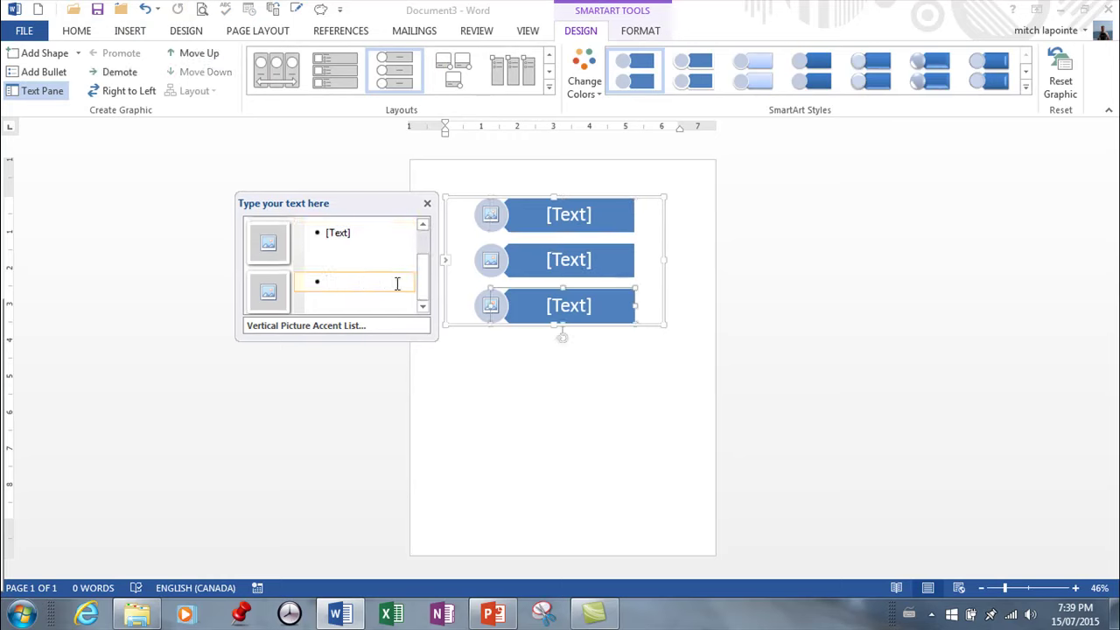
pyautogui.click(54, 58)
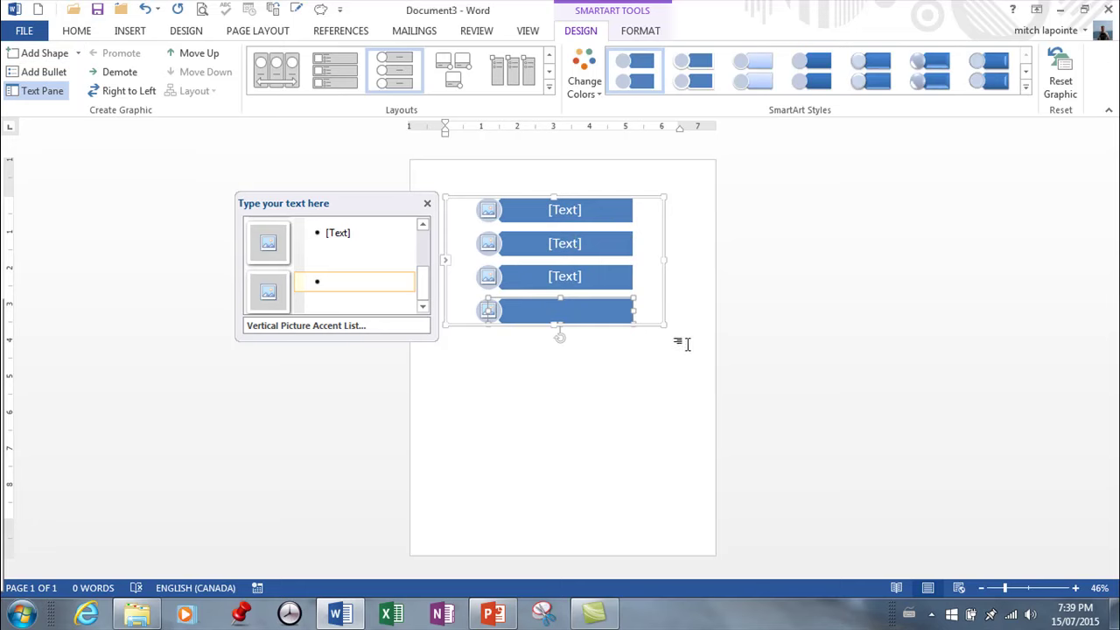
pyautogui.click(668, 329)
pyautogui.click(658, 328)
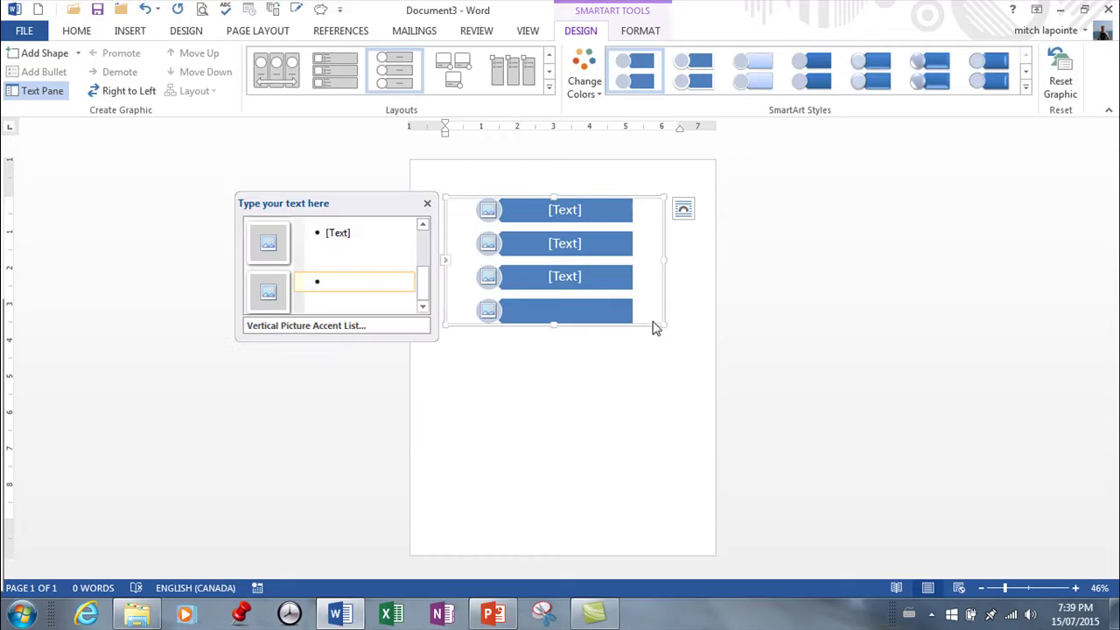
pyautogui.moveTo(665, 325); pyautogui.dragTo(701, 360)
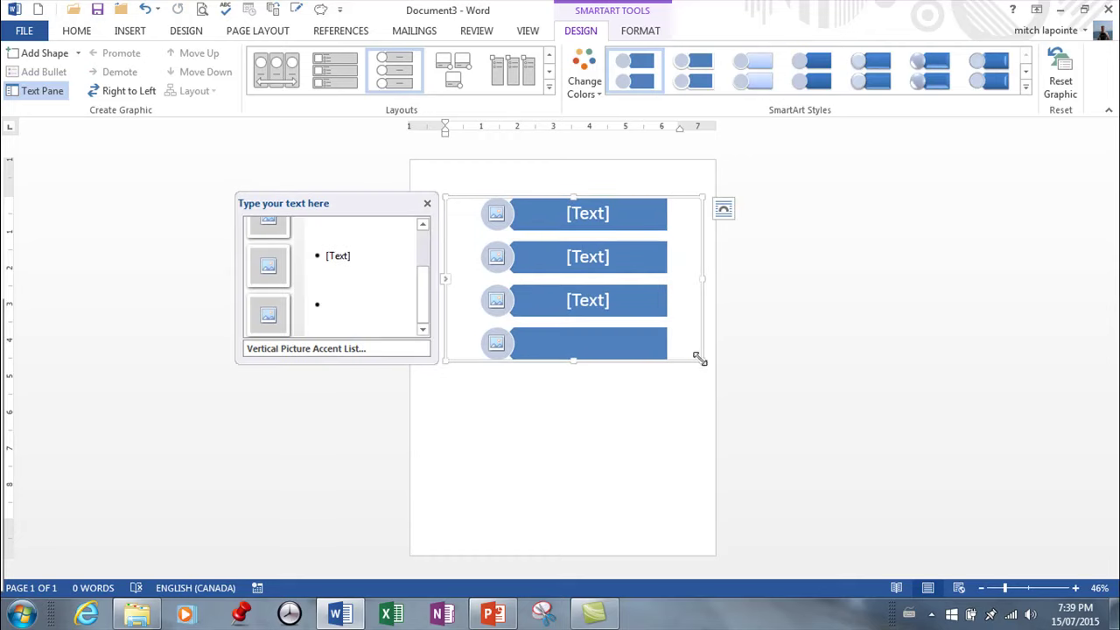
pyautogui.click(42, 56)
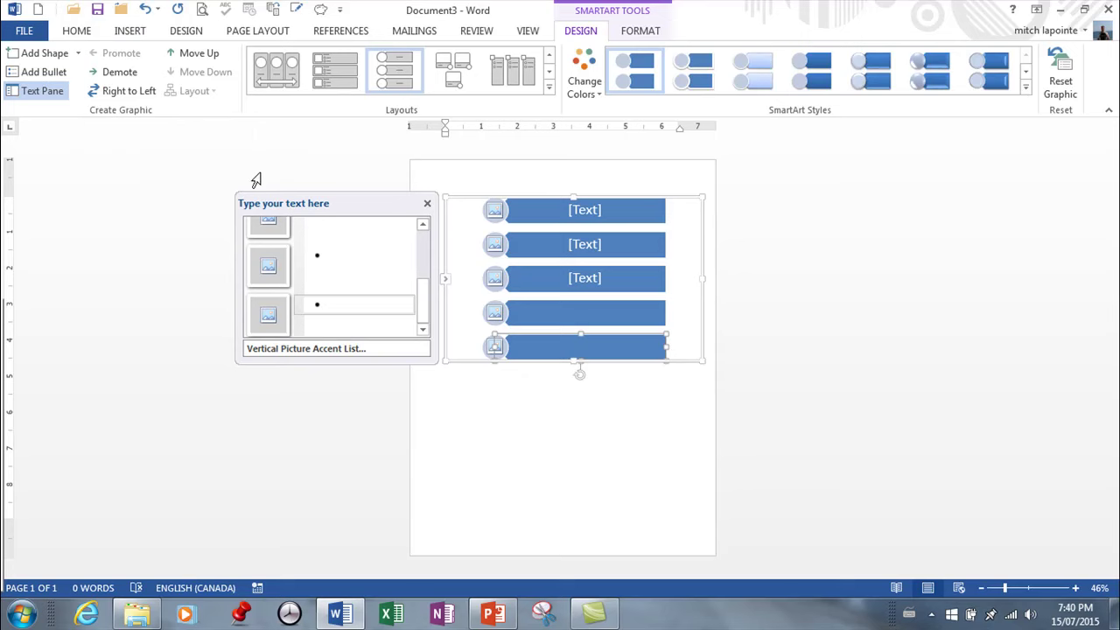
# - Switch to the PowerPoint chapter 1 presentation with the Introduction to Business Leadership slide
pyautogui.click(497, 617)
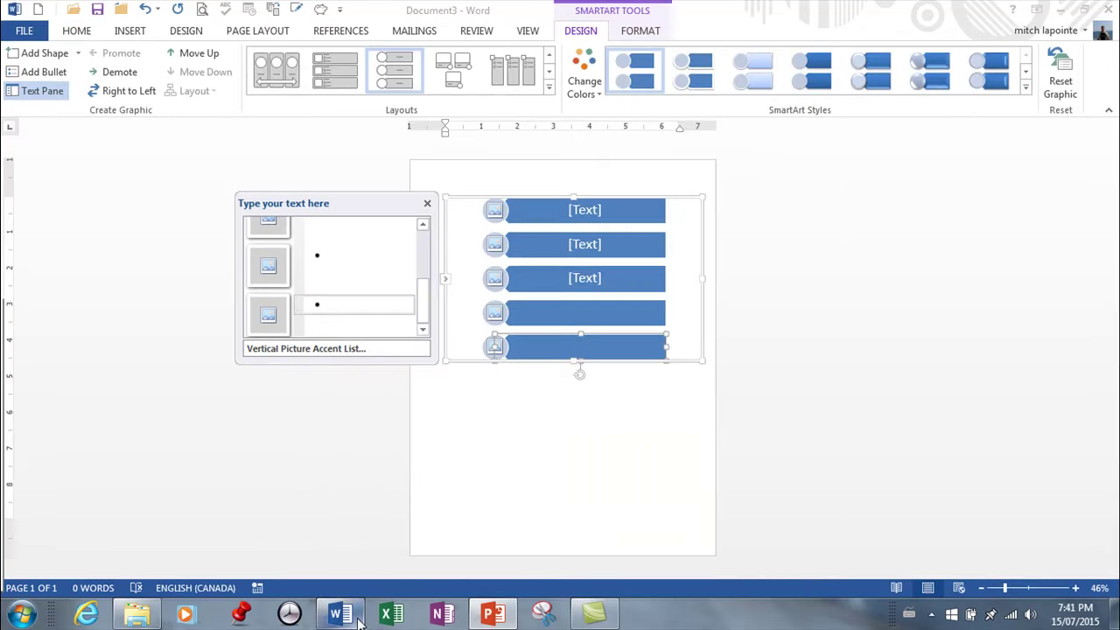
# - Back in Word, apply the Colorful Range – Accent Colors 5 to 6 scheme to the SmartArt
pyautogui.click(355, 616)
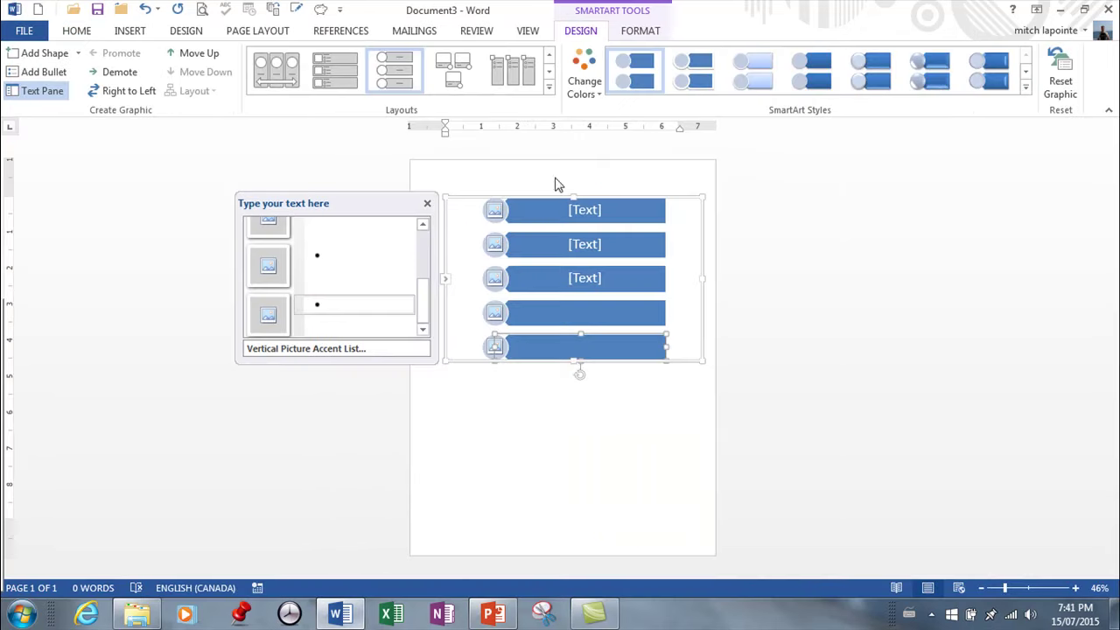
pyautogui.click(595, 86)
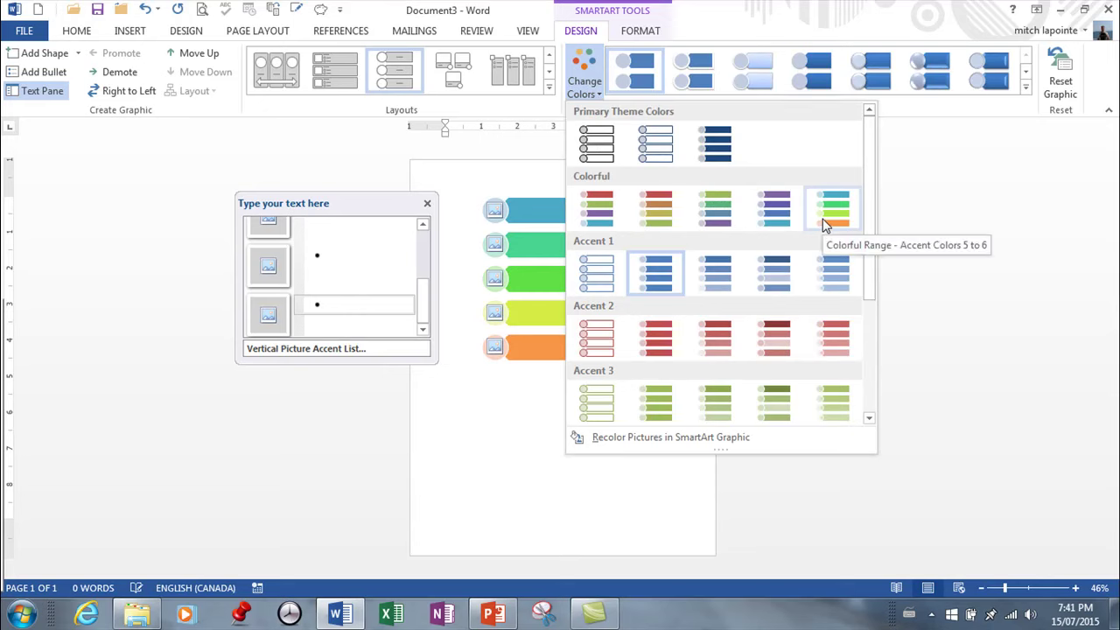
pyautogui.moveTo(868, 218); pyautogui.dragTo(873, 369)
pyautogui.scroll(5, 878, 373)
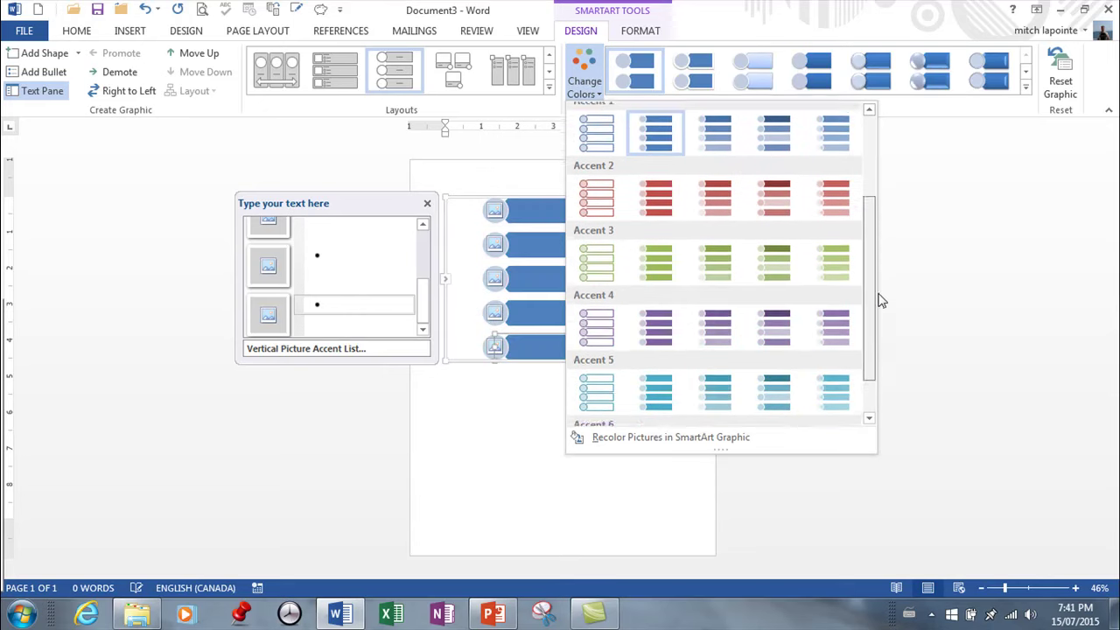
pyautogui.click(844, 167)
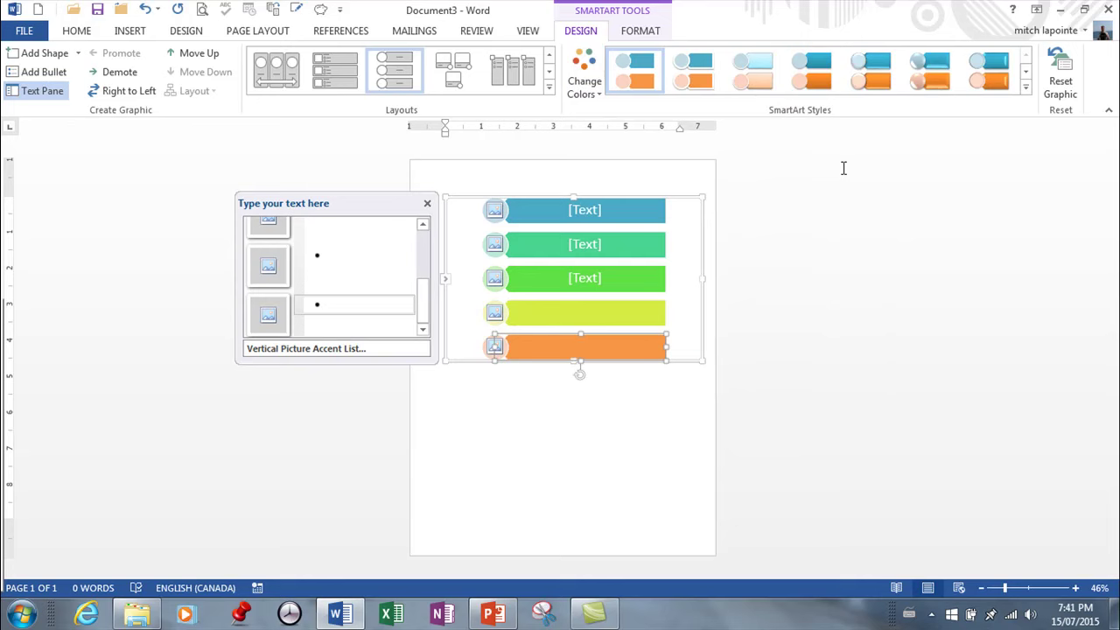
# - Switch the layout to Vertical Picture List and apply the Polished 3-D SmartArt style
pyautogui.click(323, 75)
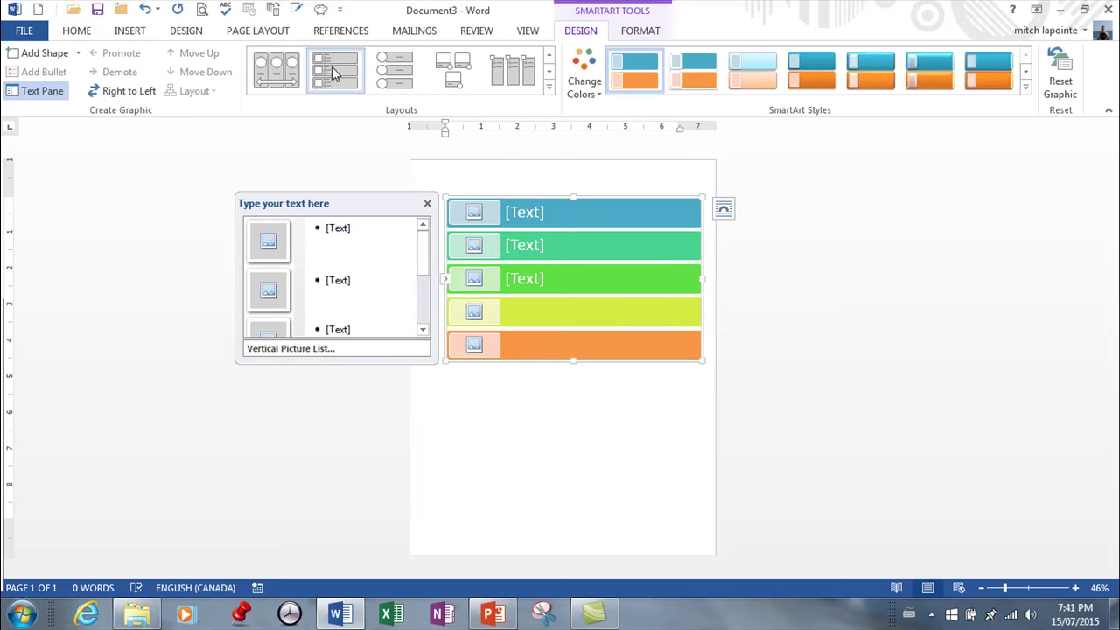
pyautogui.click(1027, 86)
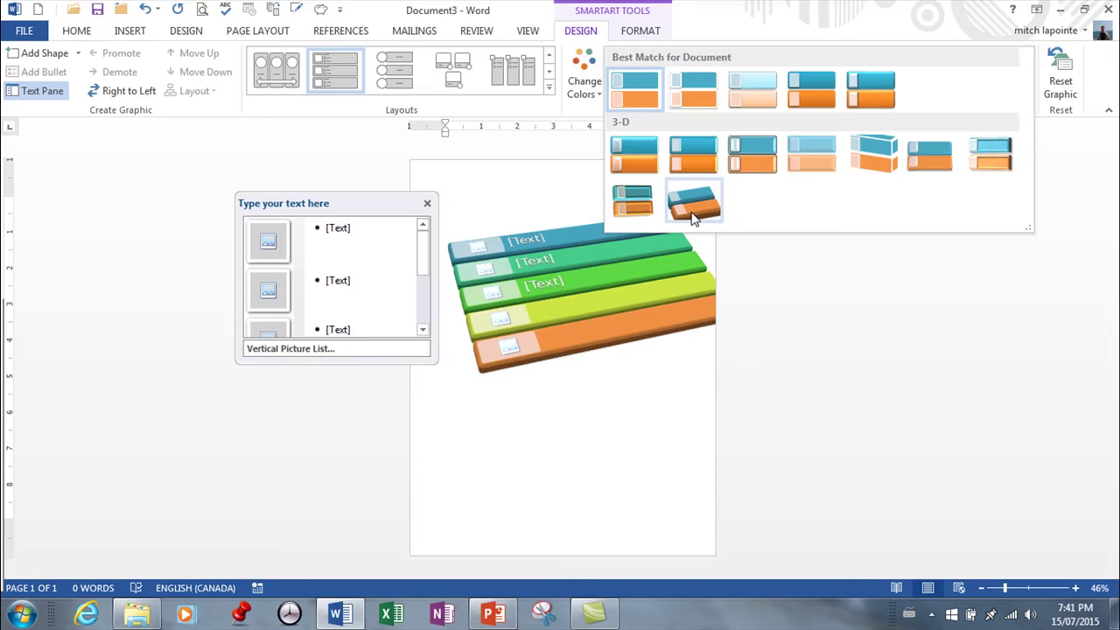
pyautogui.click(630, 168)
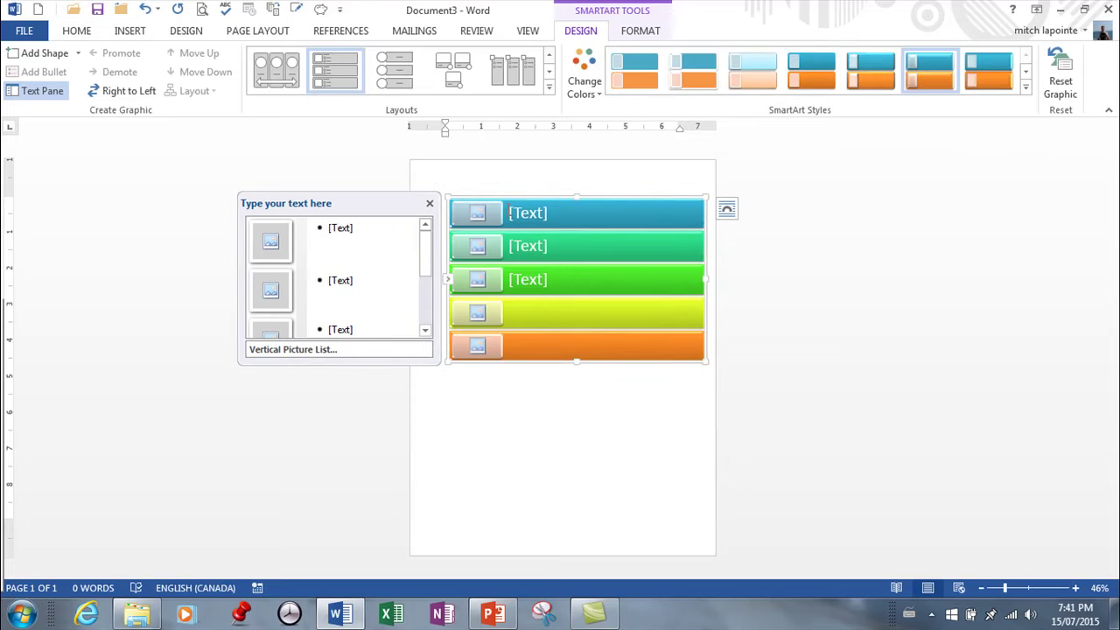
pyautogui.click(477, 217)
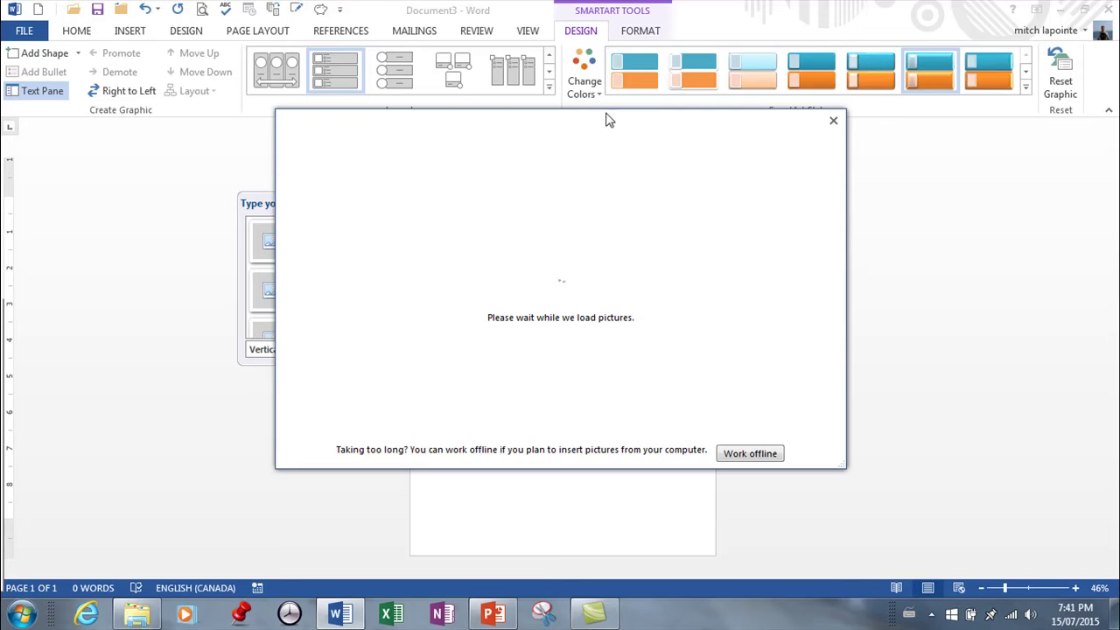
pyautogui.click(834, 122)
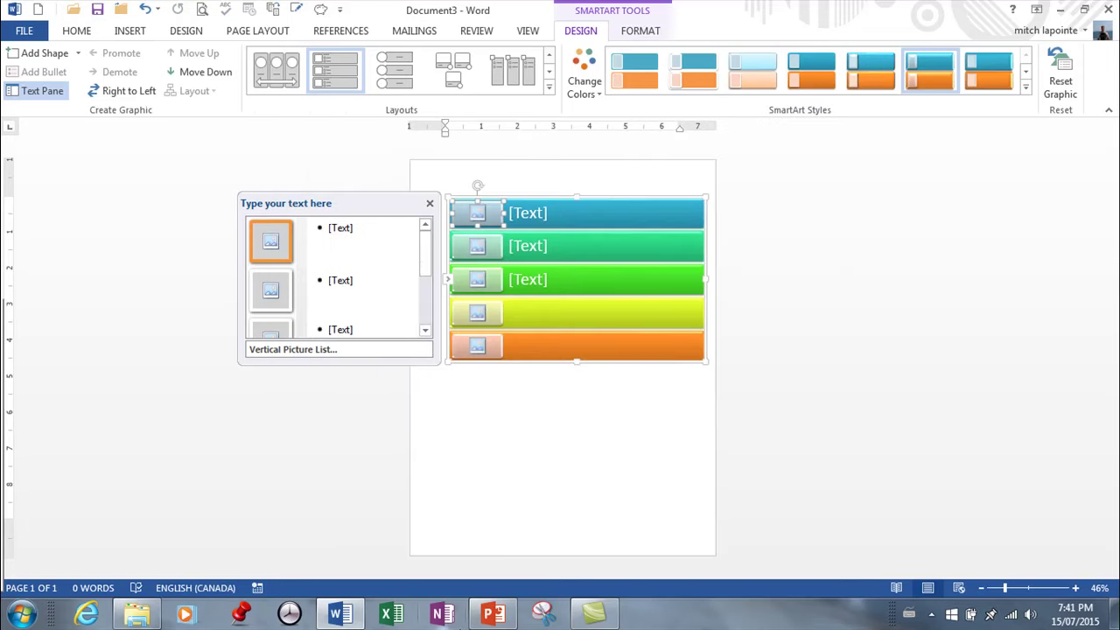
pyautogui.click(493, 614)
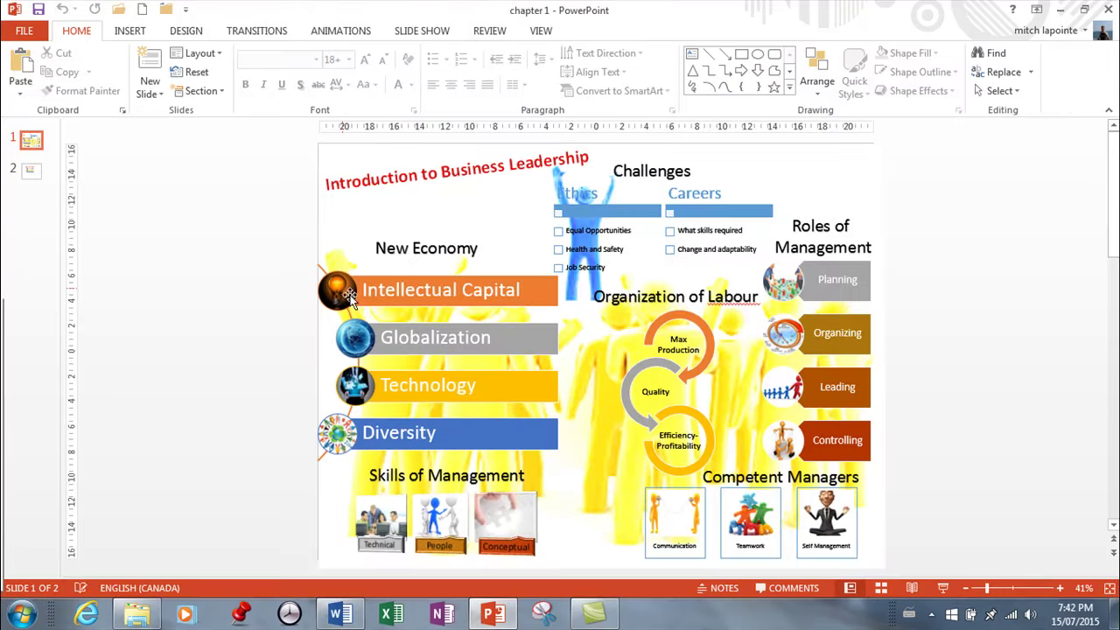
pyautogui.click(495, 617)
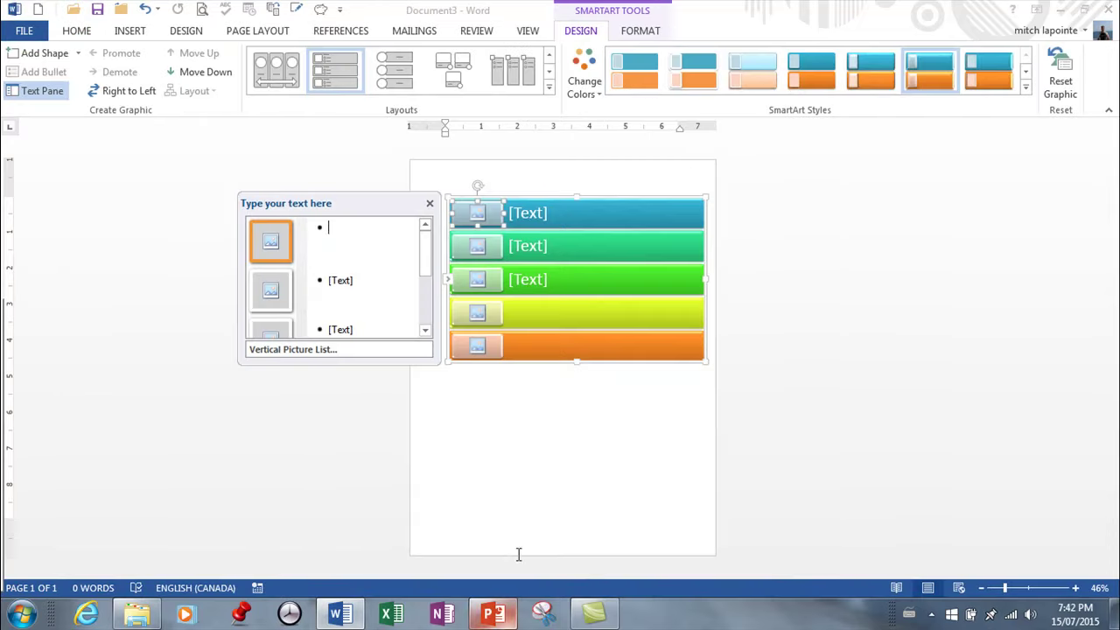
pyautogui.click(544, 212)
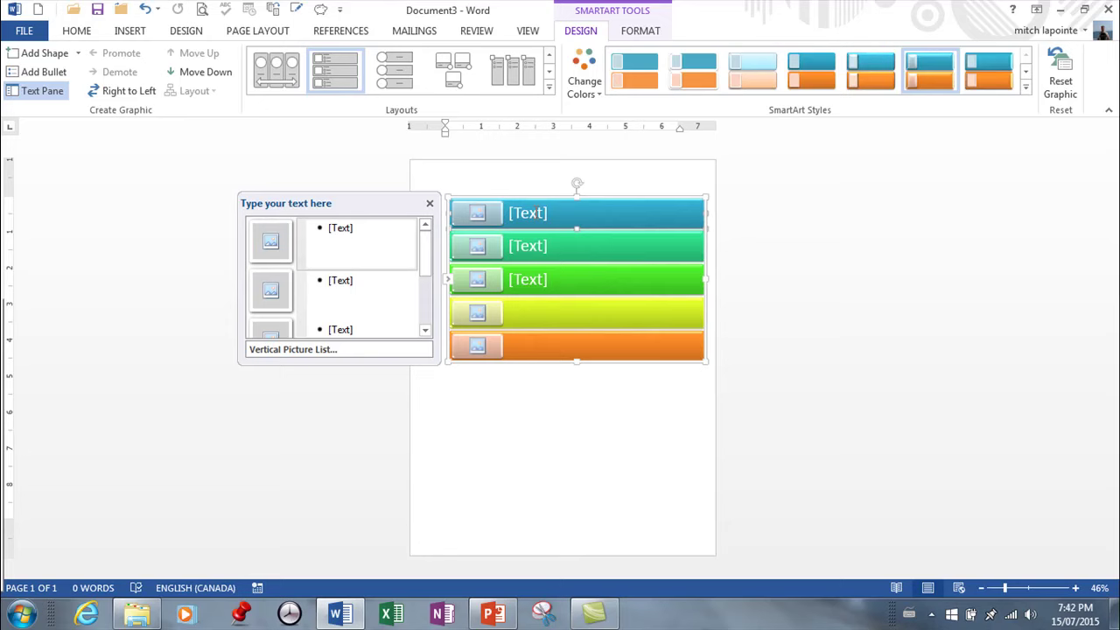
# - Type Text 1 in the first entry and begin labelling the second bar
pyautogui.click(356, 227)
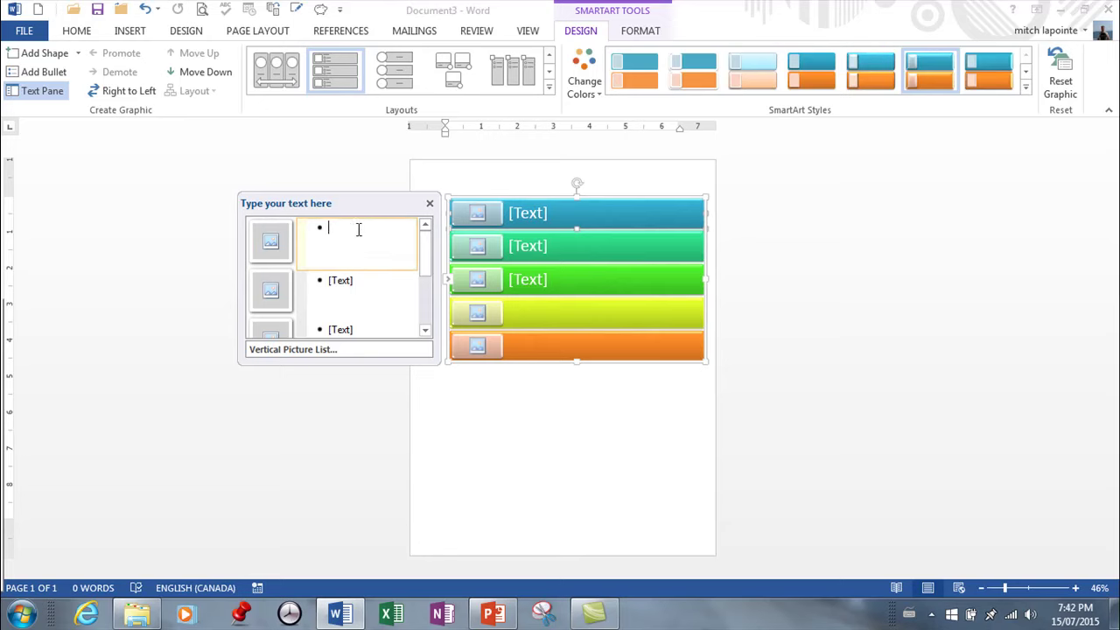
pyautogui.write('Text 1')
pyautogui.click(533, 246)
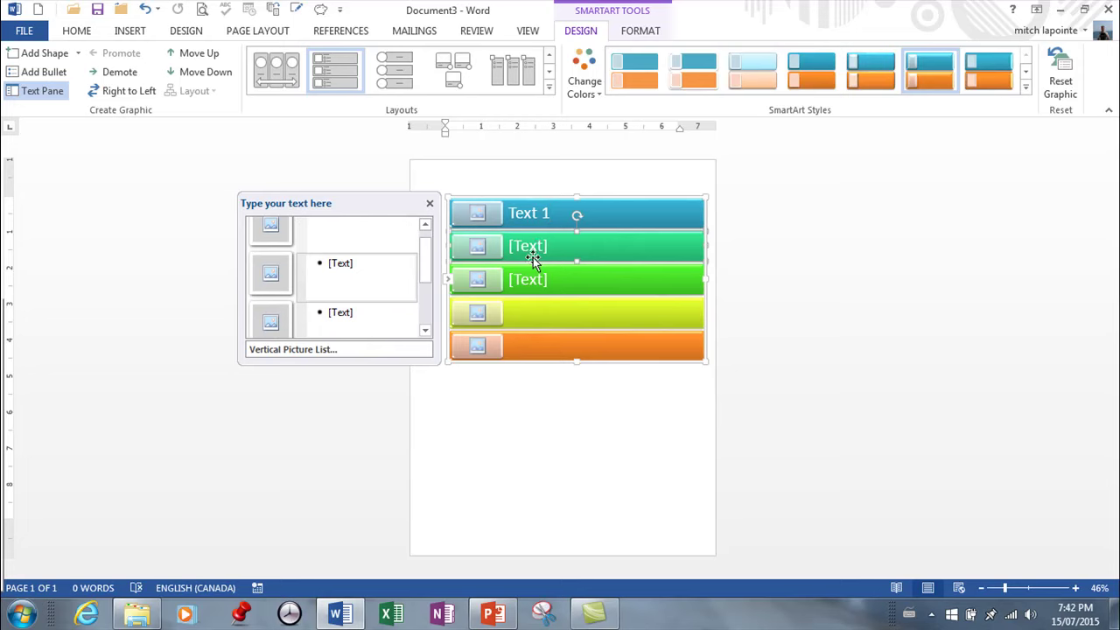
pyautogui.click(533, 249)
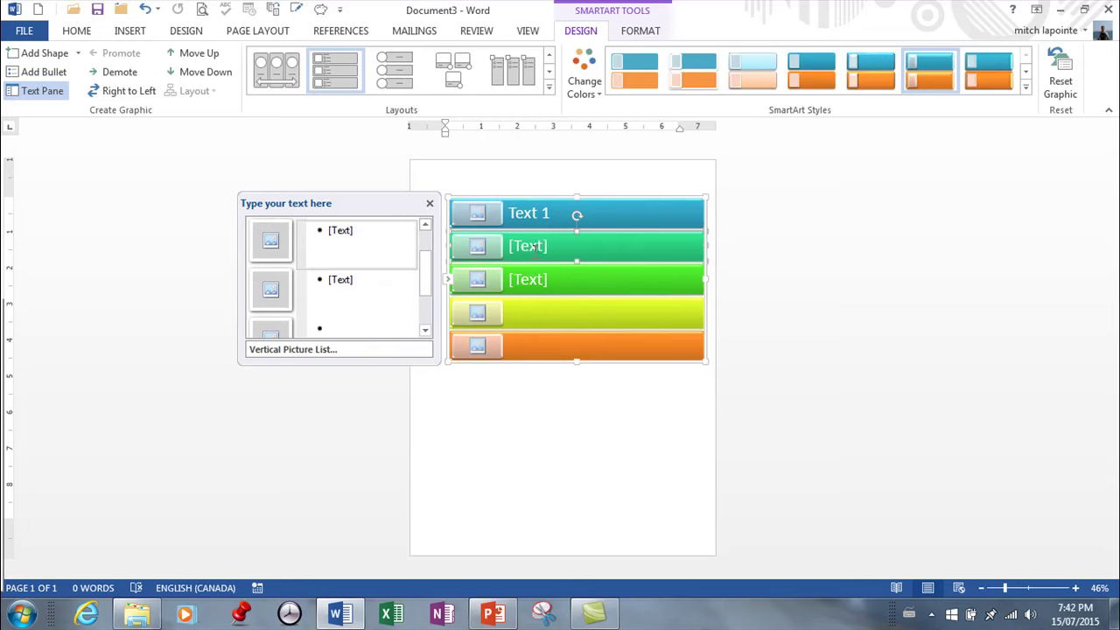
pyautogui.click(357, 277)
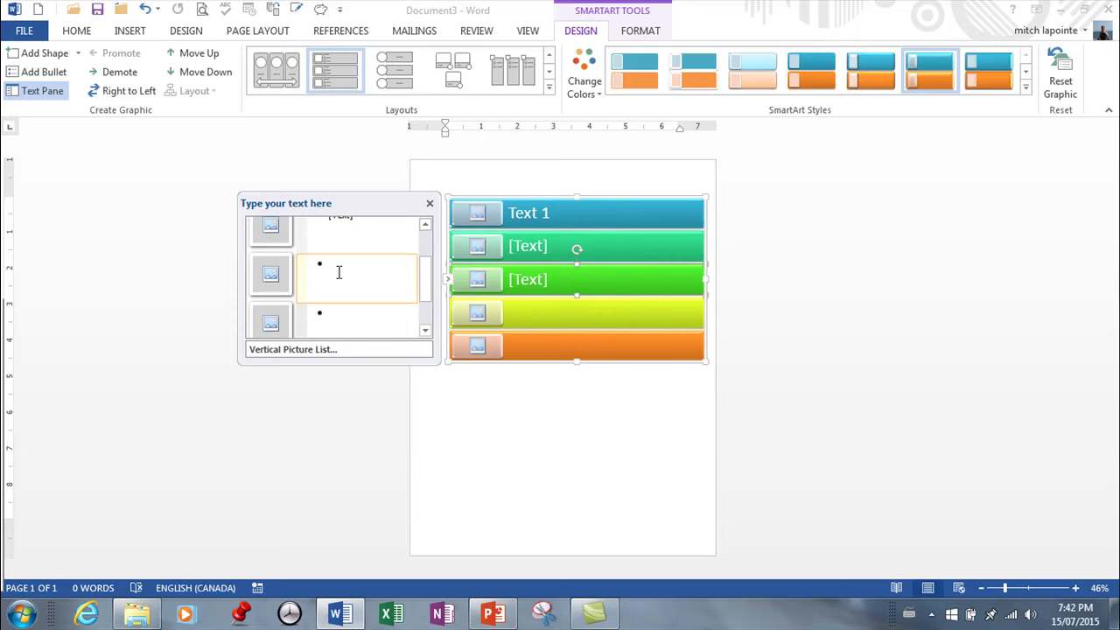
pyautogui.write('Text 2')
# - Enter Text 2 in the second entry and correct the third label to Text 3
pyautogui.click(323, 319)
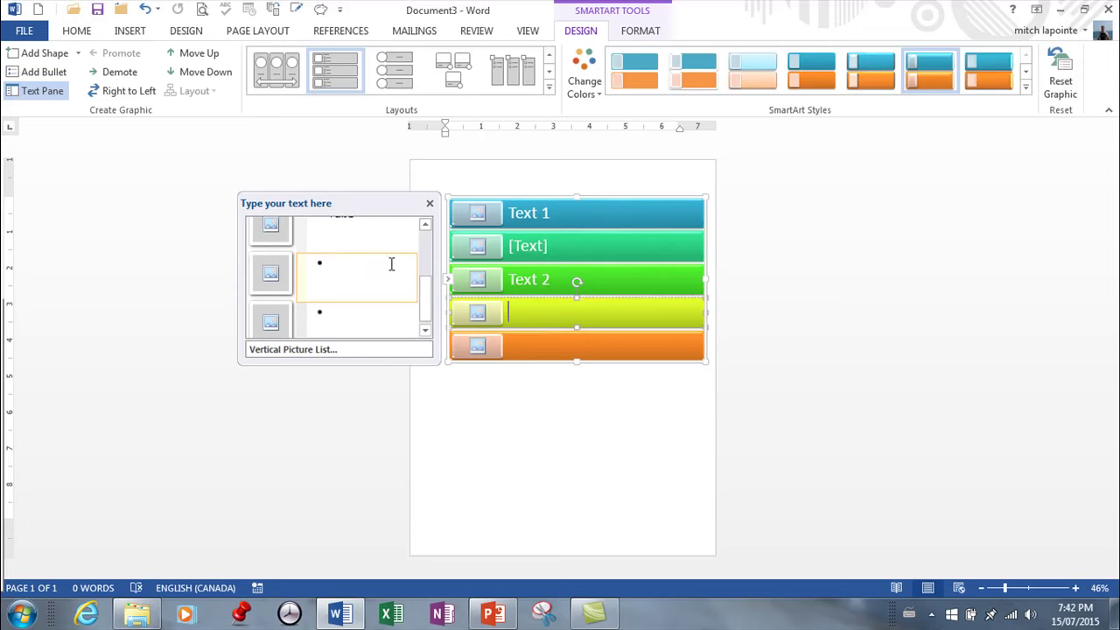
pyautogui.moveTo(427, 291); pyautogui.dragTo(431, 252)
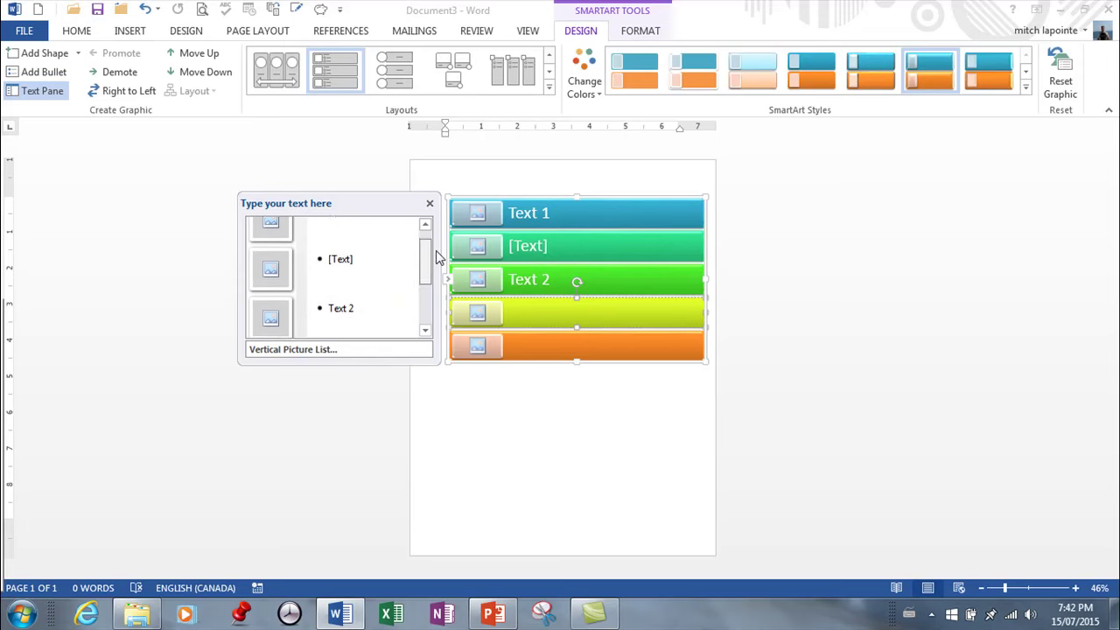
pyautogui.click(345, 280)
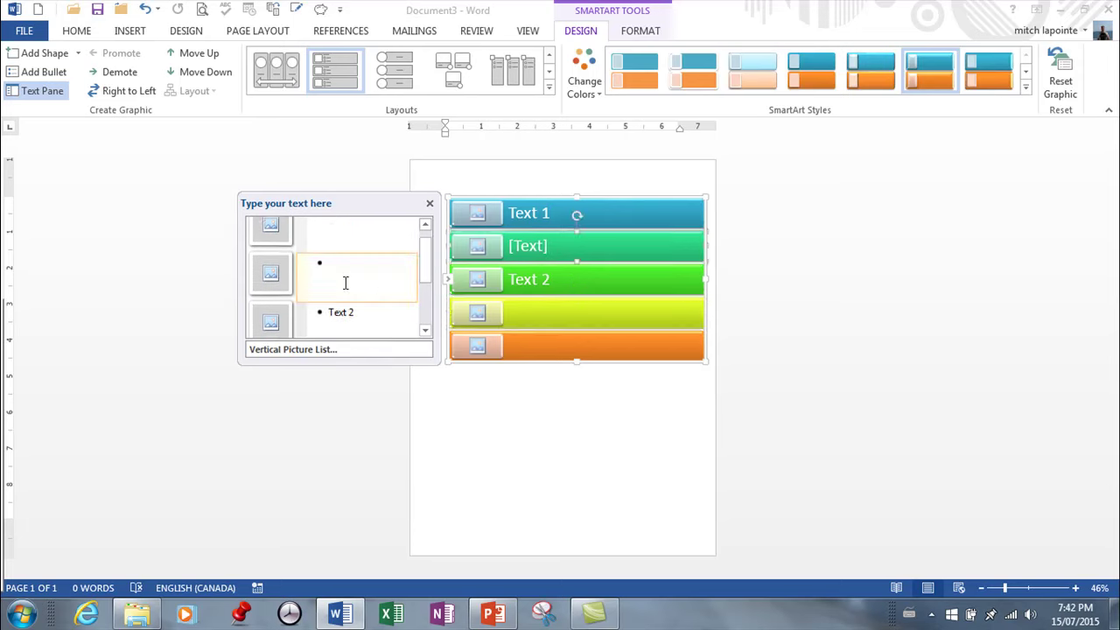
pyautogui.write('Text 2')
pyautogui.click(368, 310)
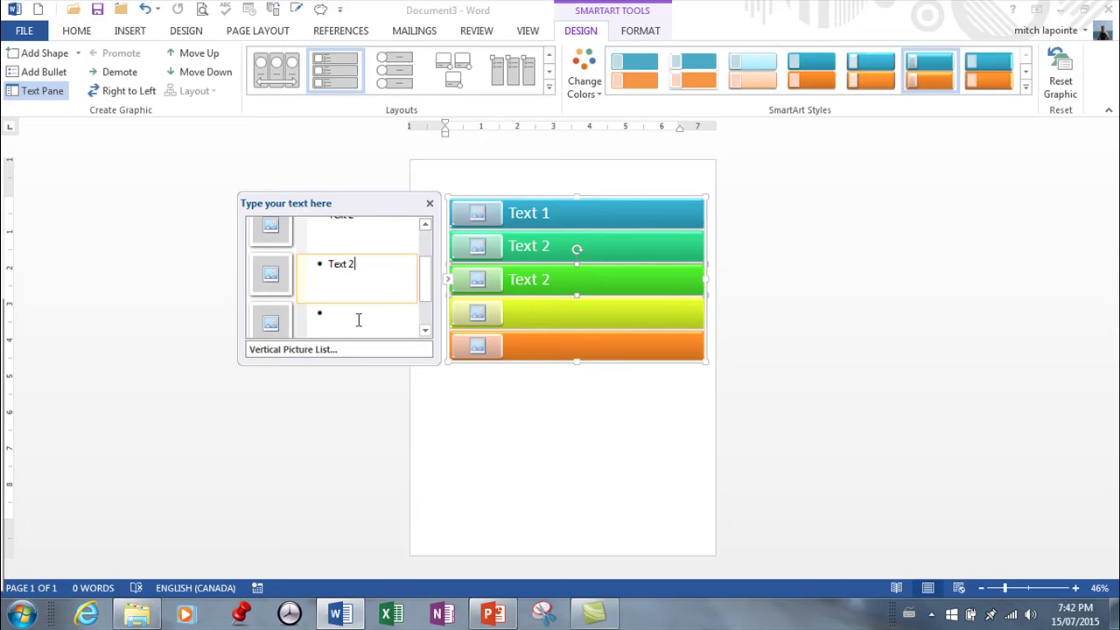
pyautogui.press('BackSpace')
pyautogui.write('3')
pyautogui.click(390, 315)
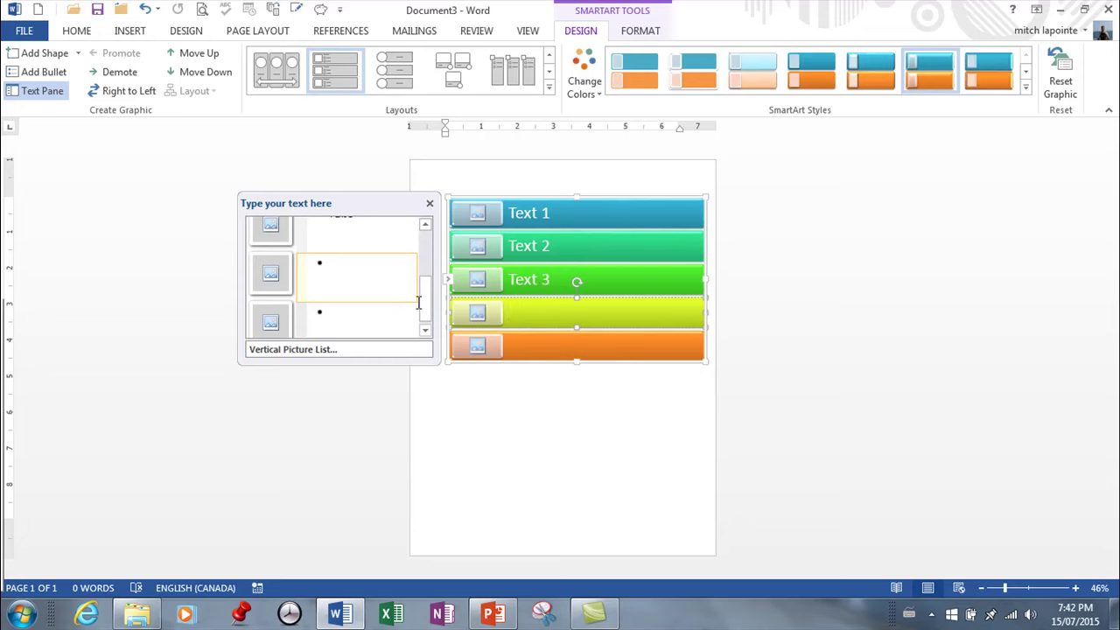
# - Reposition the empty entry in the list using Move Up and Move Down
pyautogui.click(200, 53)
pyautogui.click(200, 54)
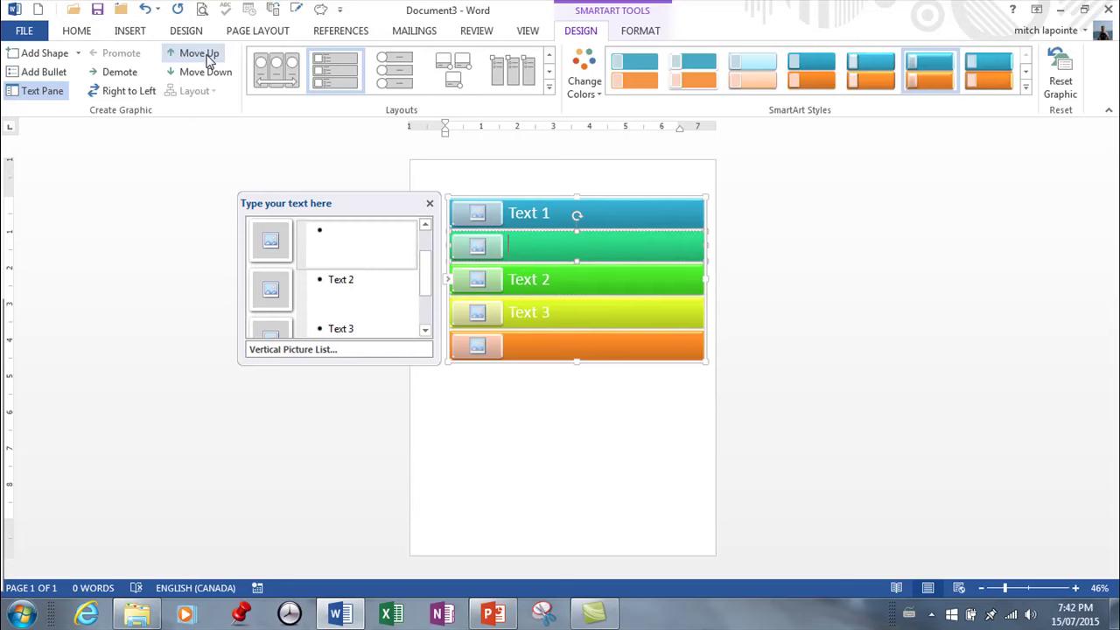
pyautogui.click(207, 58)
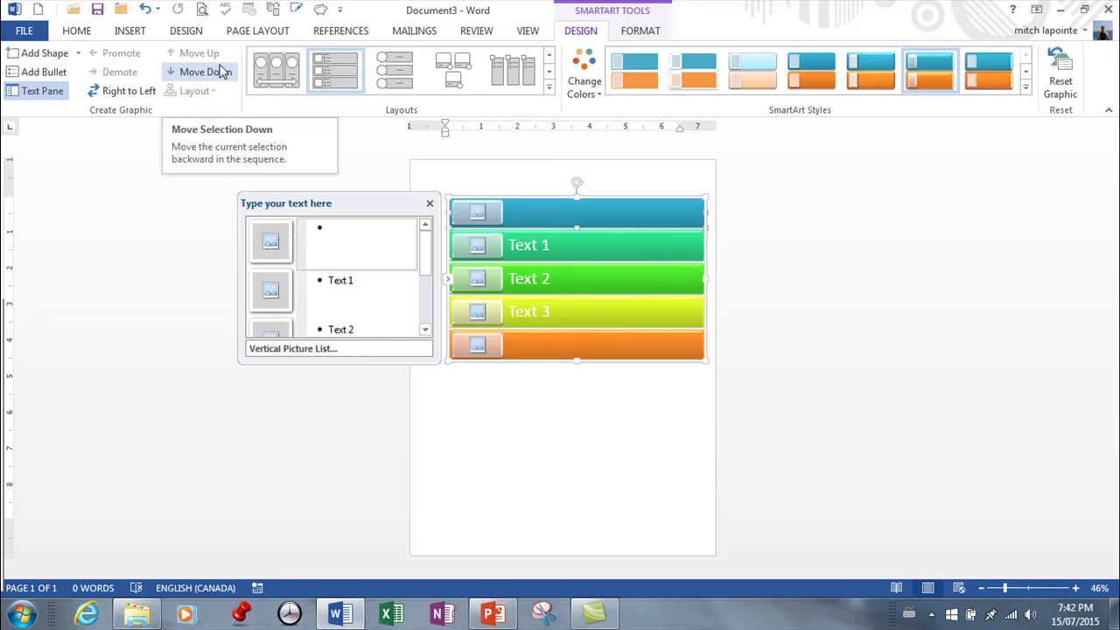
pyautogui.click(221, 72)
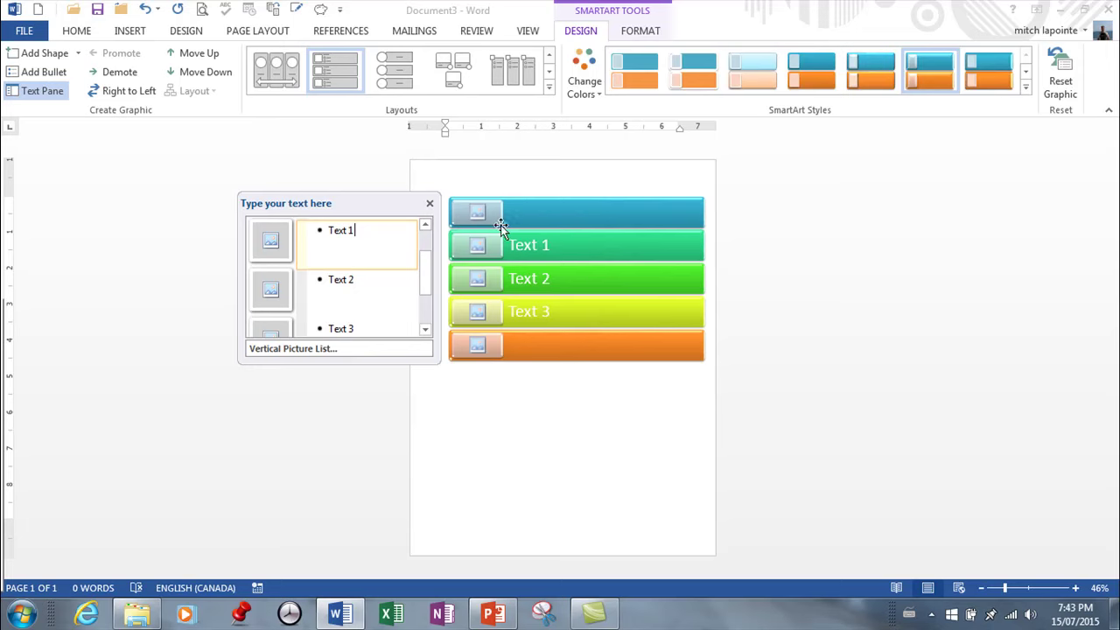
# - Flip the graphic Right to Left and move Text 1, Text 2 and Text 3 into the top bars
pyautogui.click(123, 92)
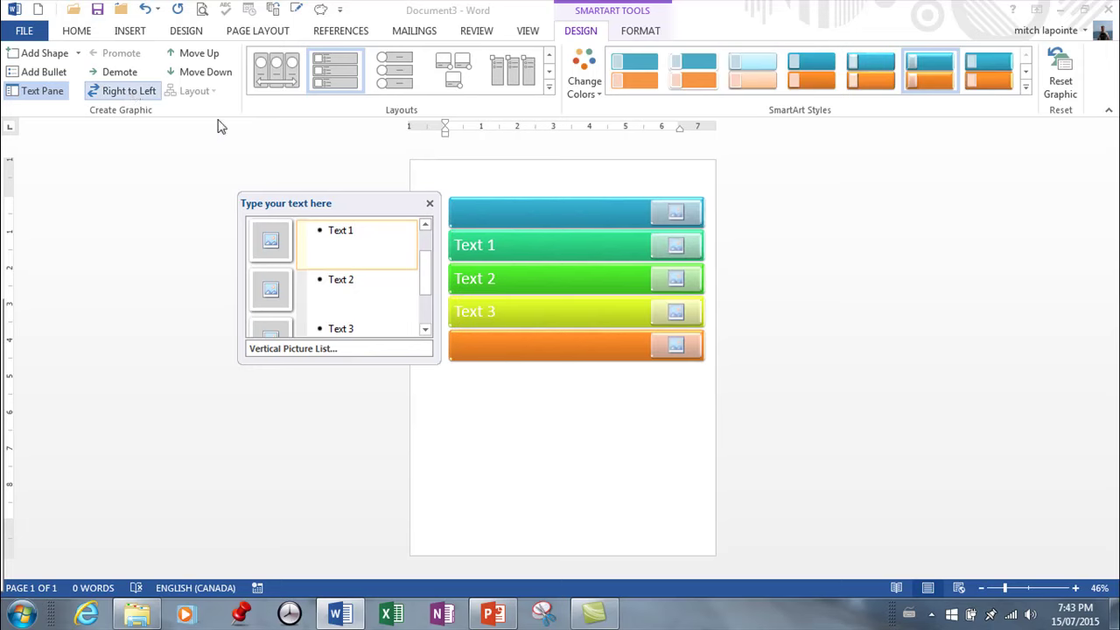
pyautogui.click(585, 249)
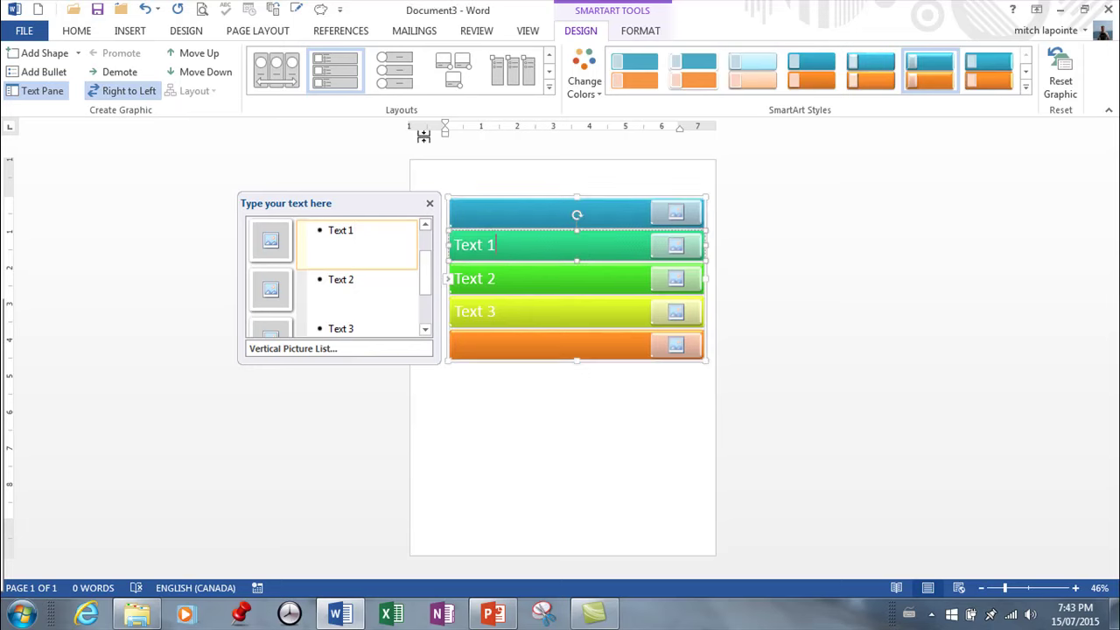
pyautogui.click(197, 62)
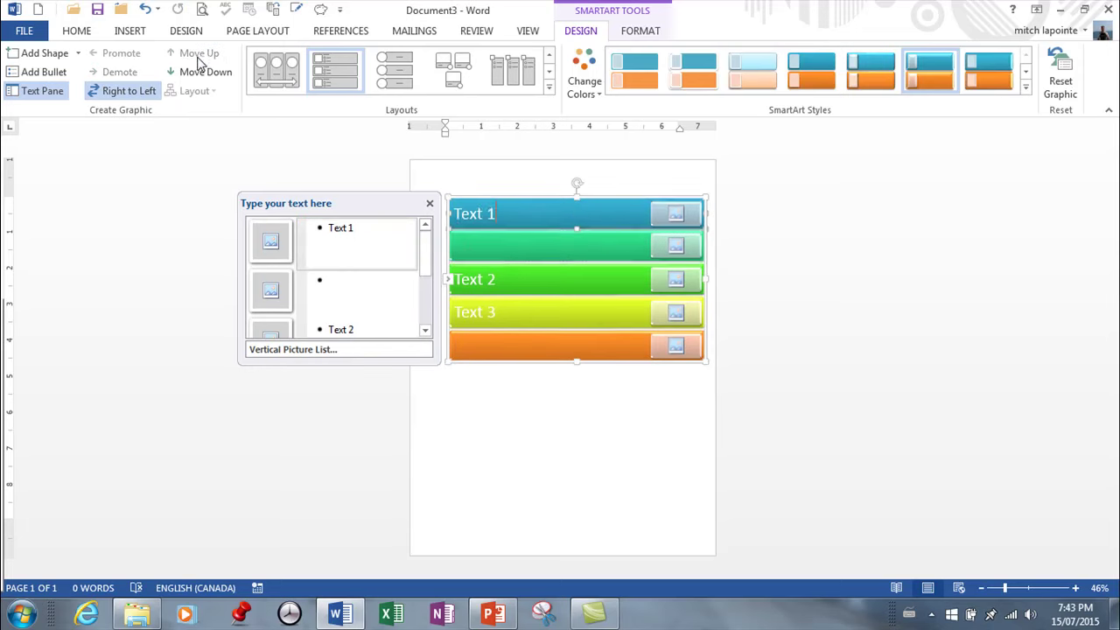
pyautogui.click(528, 287)
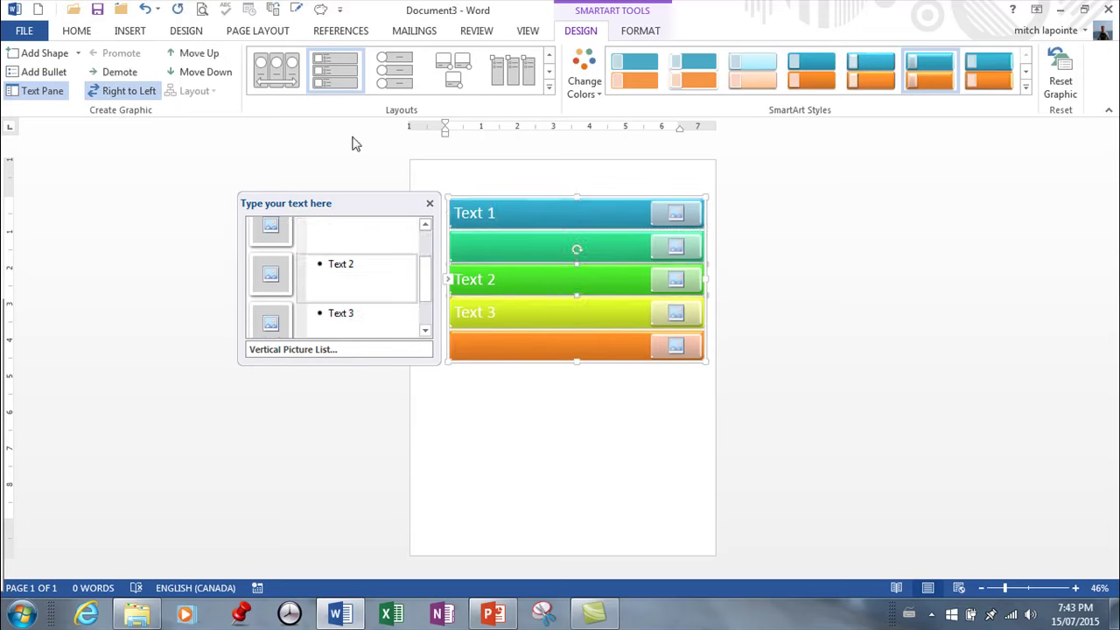
pyautogui.click(208, 53)
pyautogui.click(480, 307)
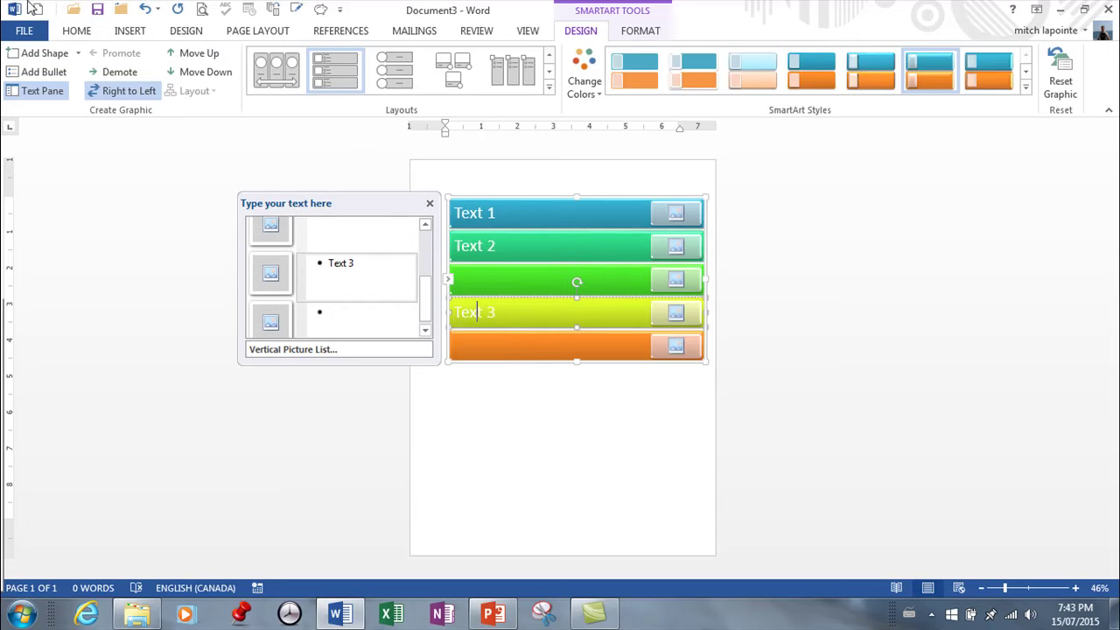
pyautogui.click(186, 59)
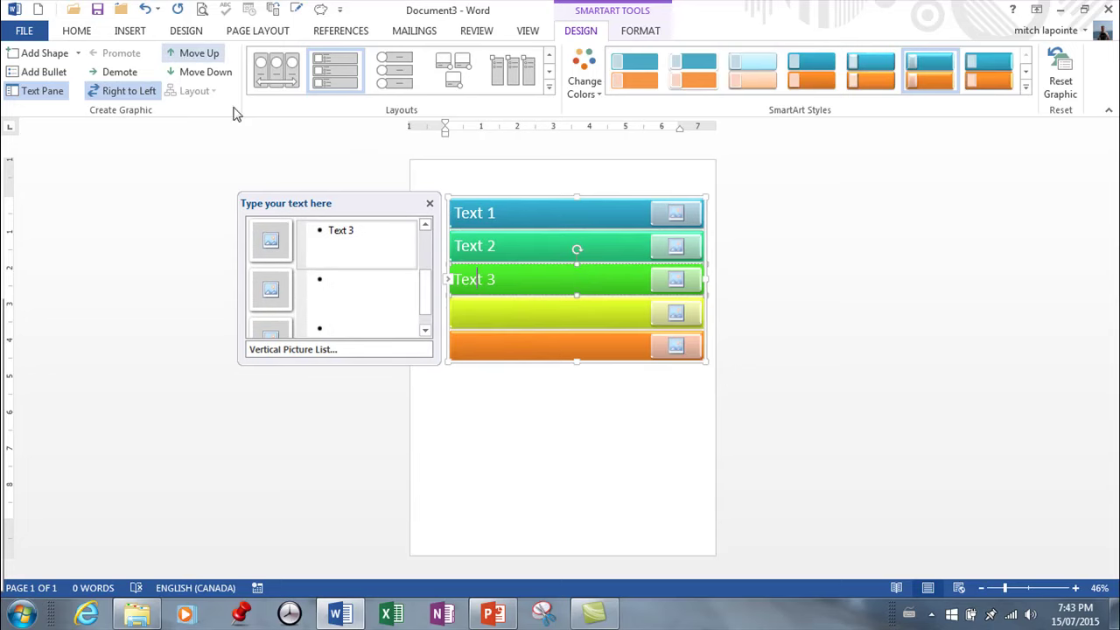
# - Delete the last empty bullet, leaving four bars with one blank orange bar
pyautogui.scroll(-1, 428, 292)
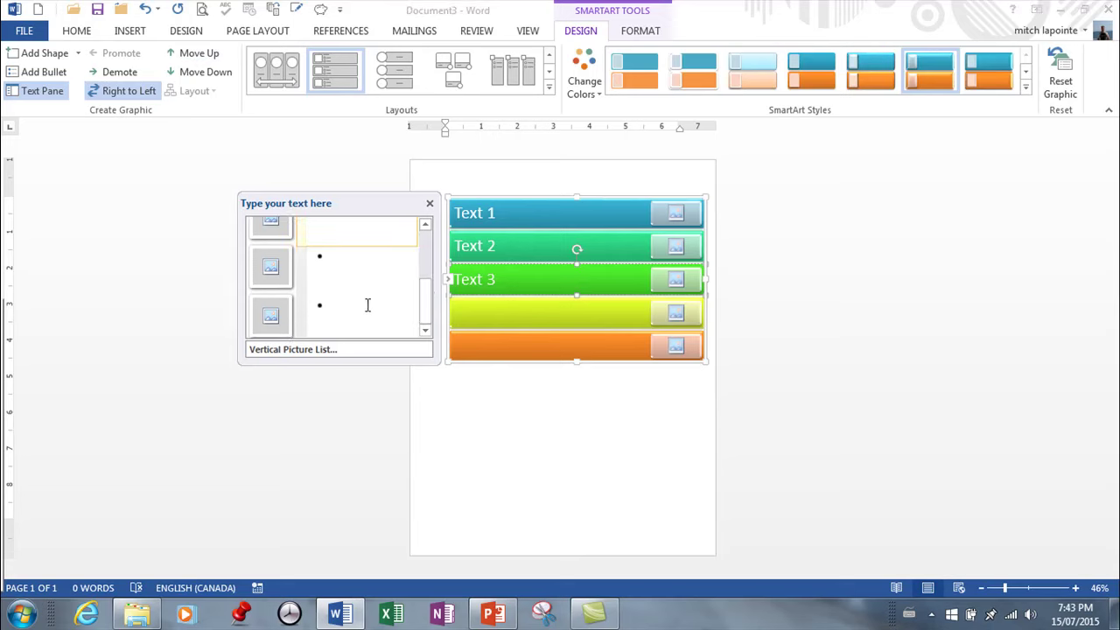
pyautogui.click(393, 323)
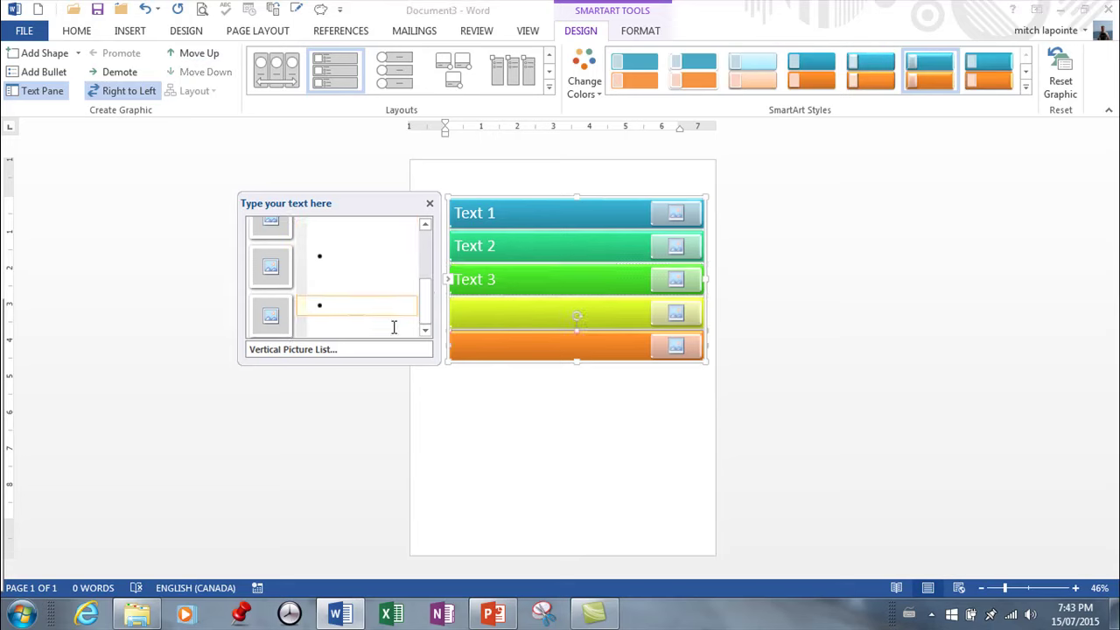
pyautogui.press('BackSpace')
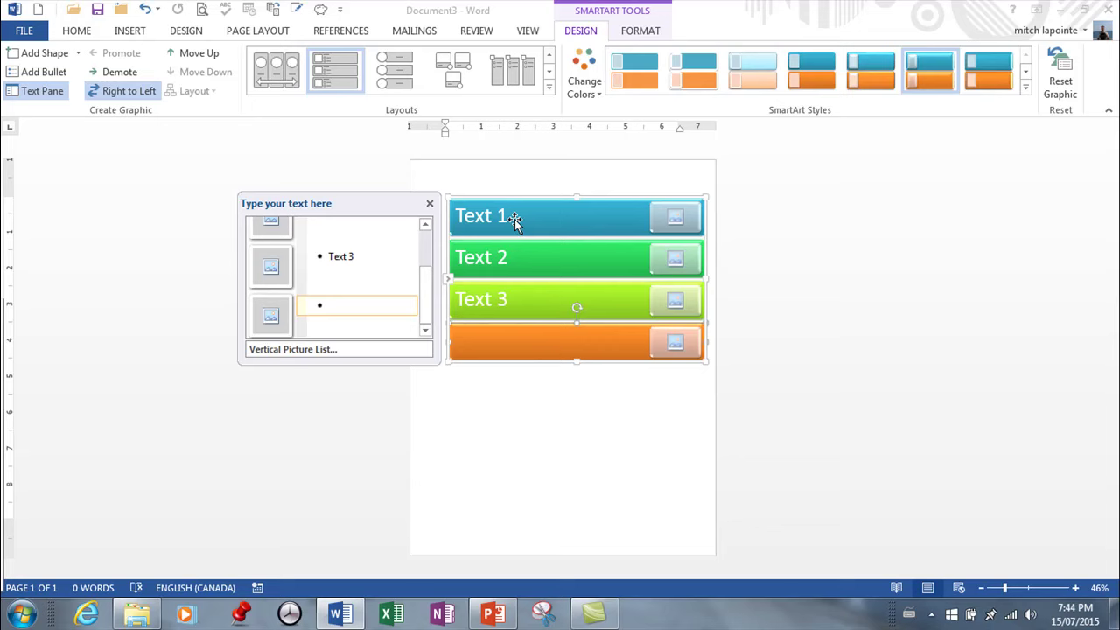
pyautogui.click(456, 342)
pyautogui.moveTo(509, 217); pyautogui.dragTo(469, 215)
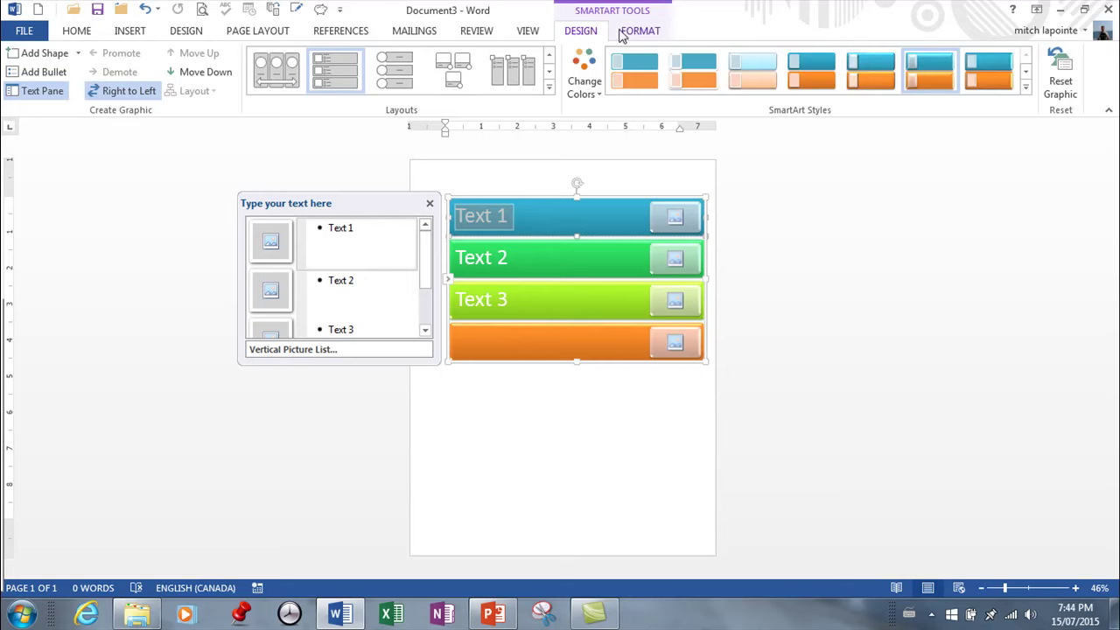
pyautogui.click(638, 33)
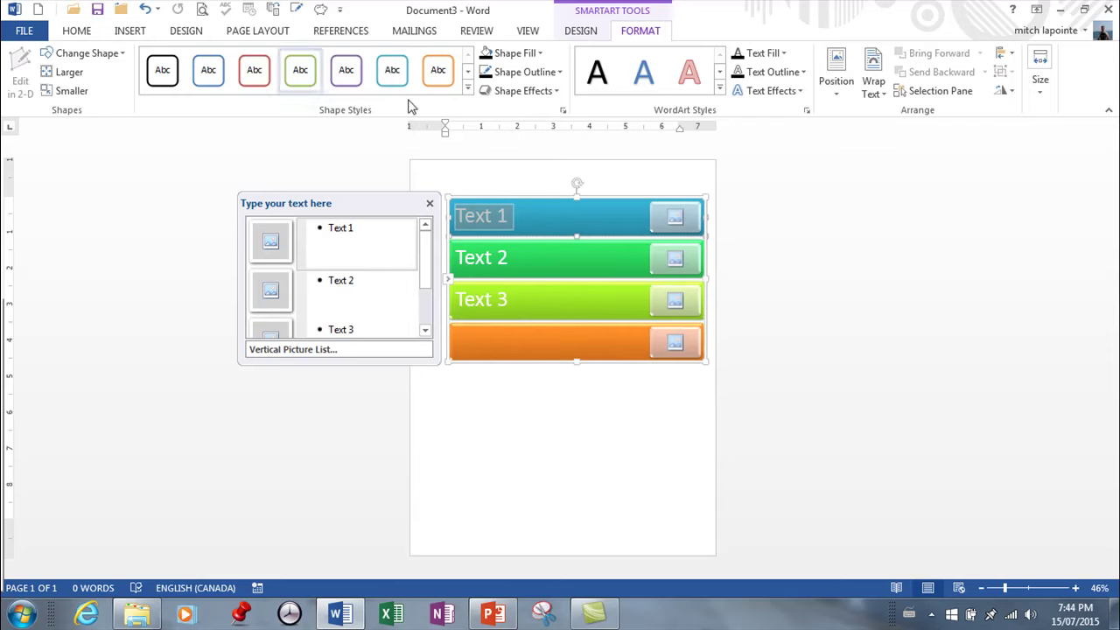
pyautogui.click(574, 31)
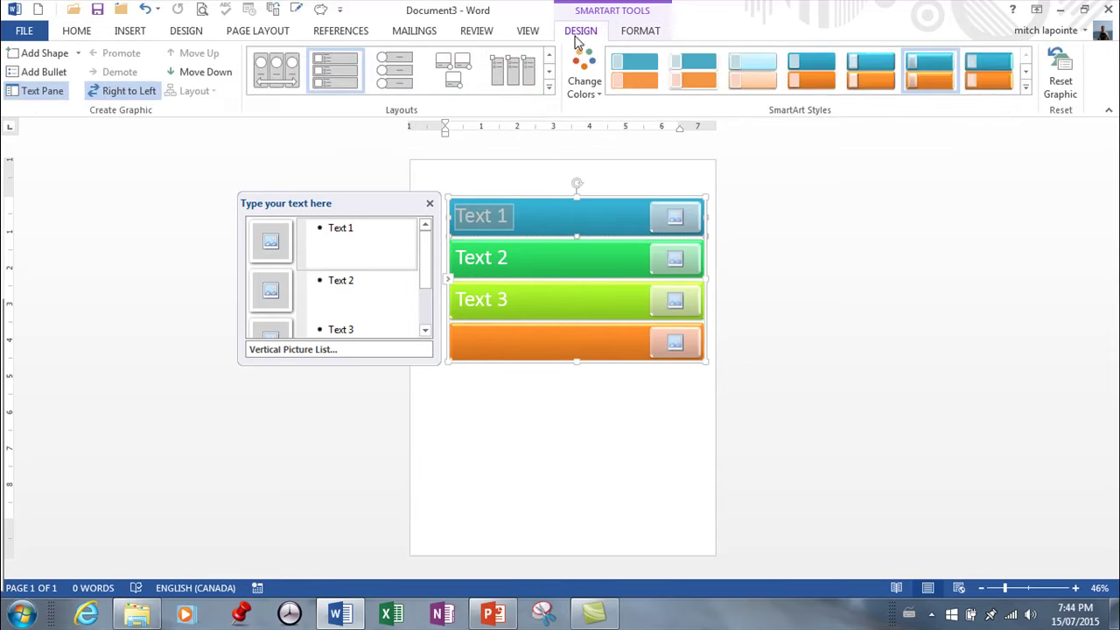
pyautogui.click(548, 88)
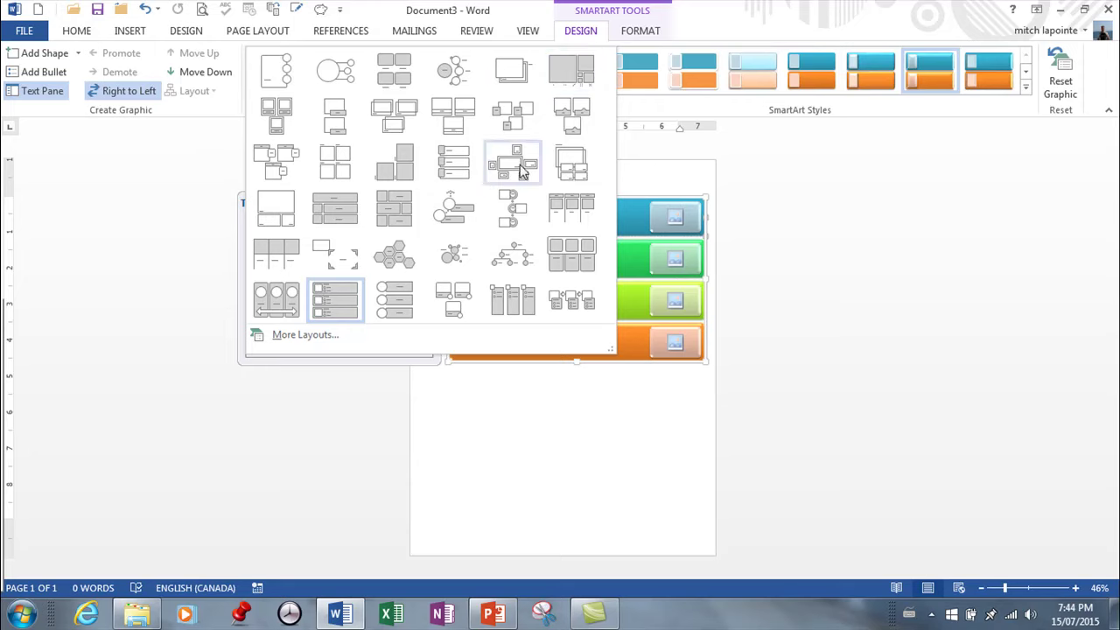
pyautogui.click(306, 334)
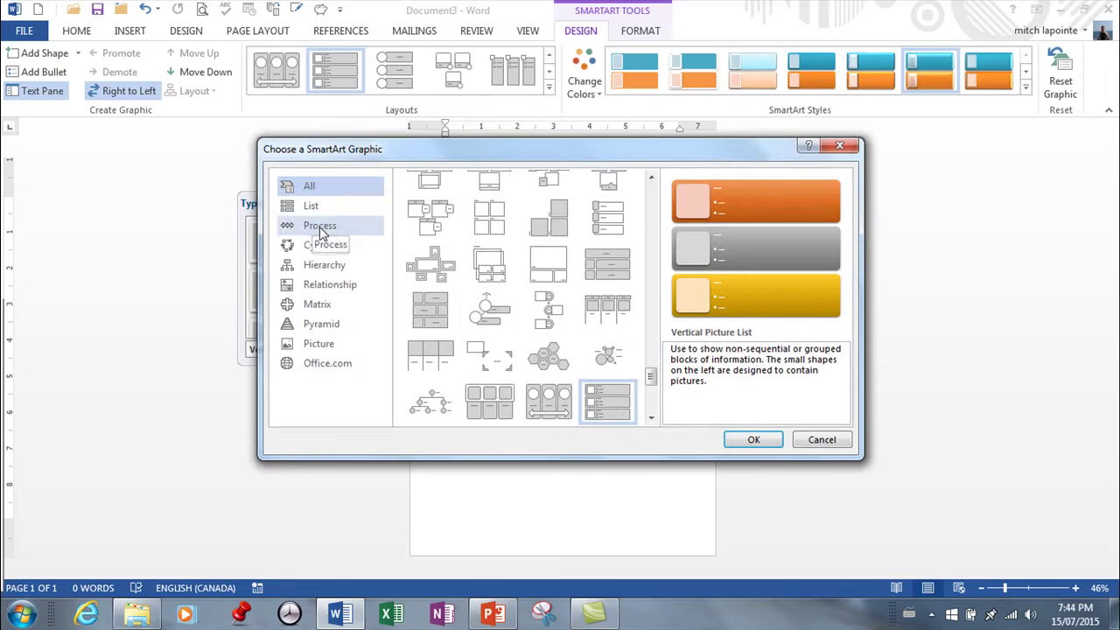
pyautogui.click(820, 440)
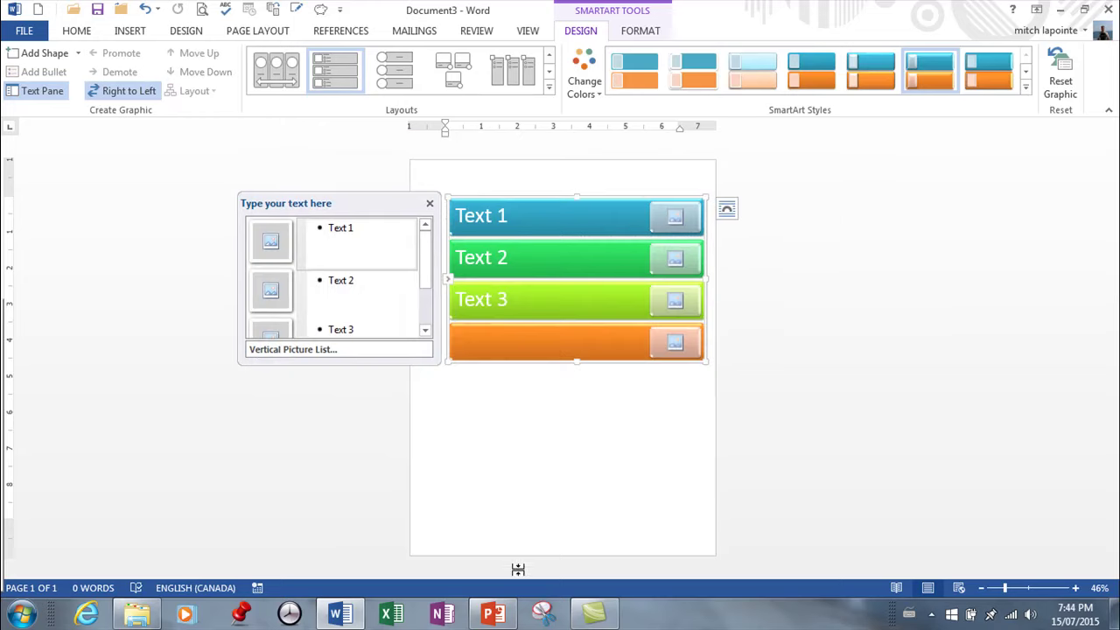
# - Bring the chapter 1 PowerPoint presentation to the front from the taskbar
pyautogui.click(510, 617)
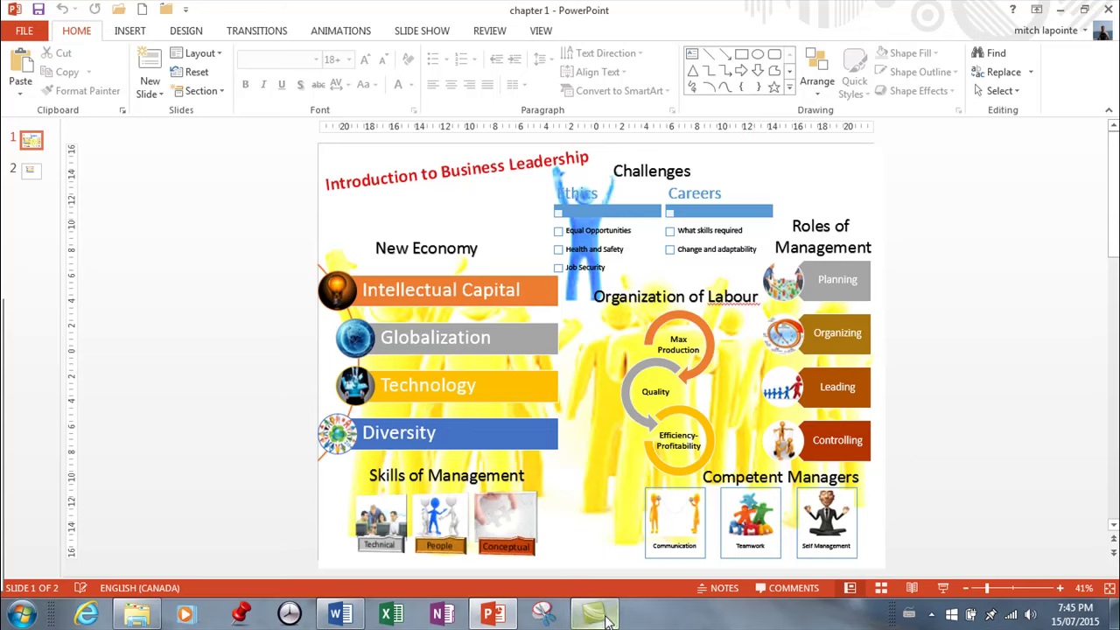
pyautogui.moveTo(597, 617)
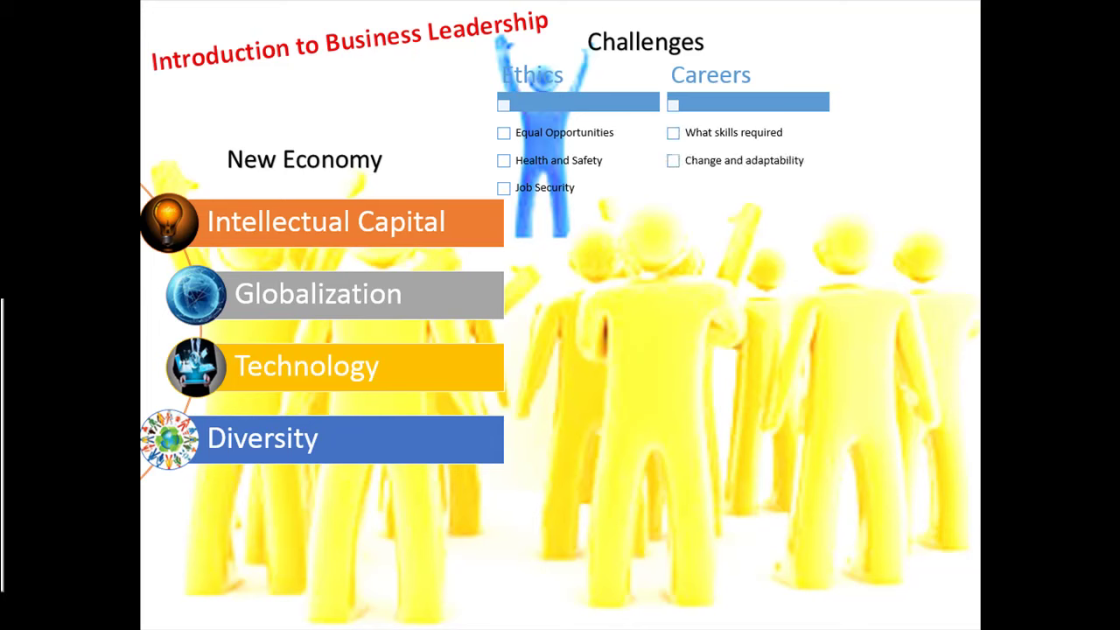
# - Exit the slide show with Esc, returning to Normal view of the Introduction to Business Leadership slide
pyautogui.press('Escape')
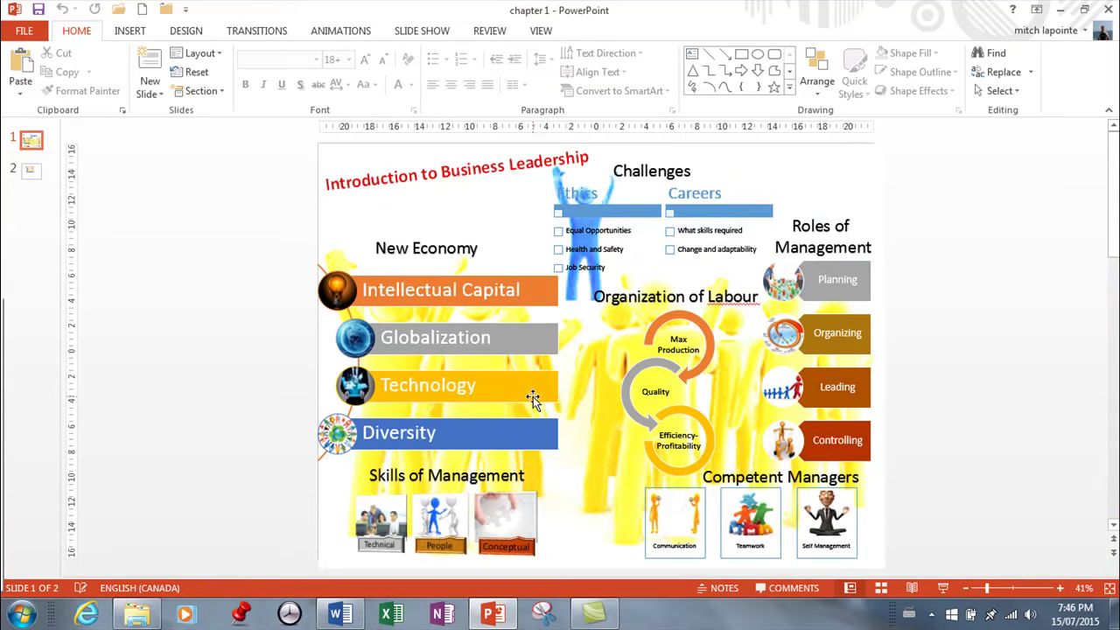